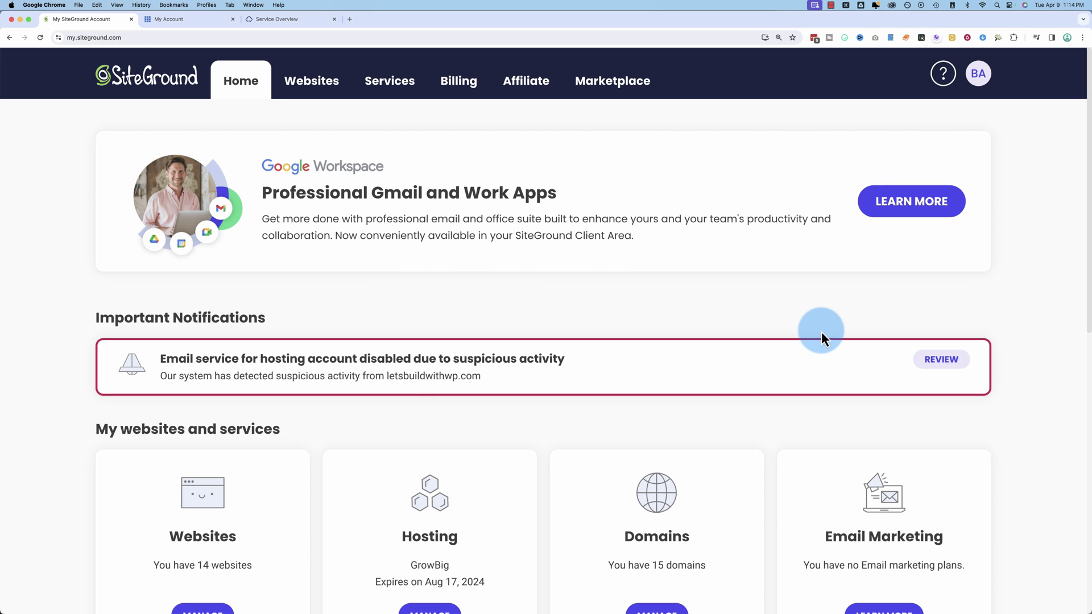
Start a new SiteGround website on a free temporary domain with WordPress as the application
left_click(312, 80)
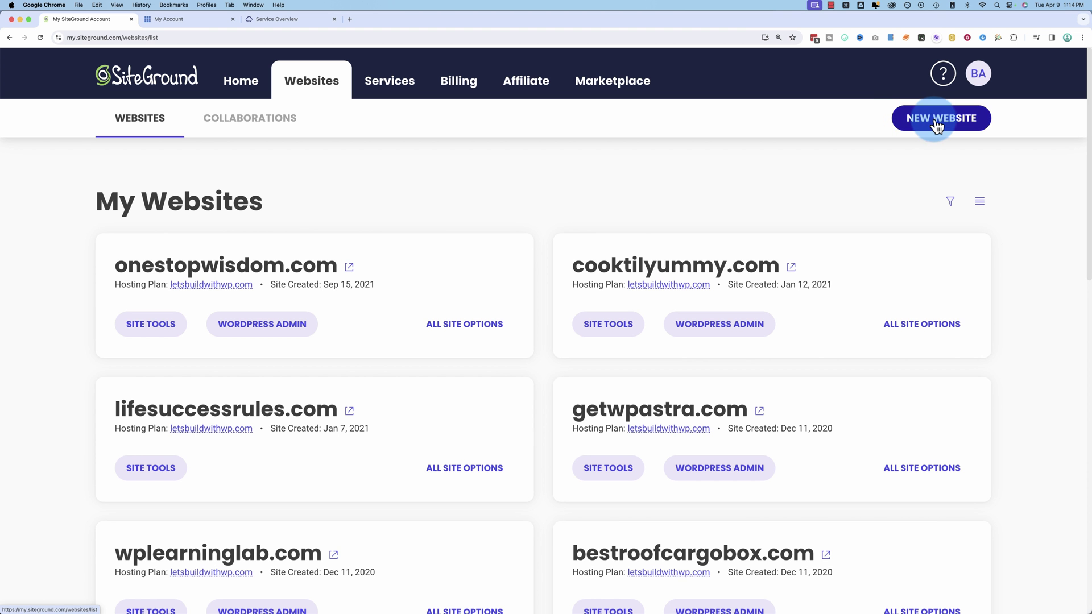
left_click(939, 117)
left_click(862, 488)
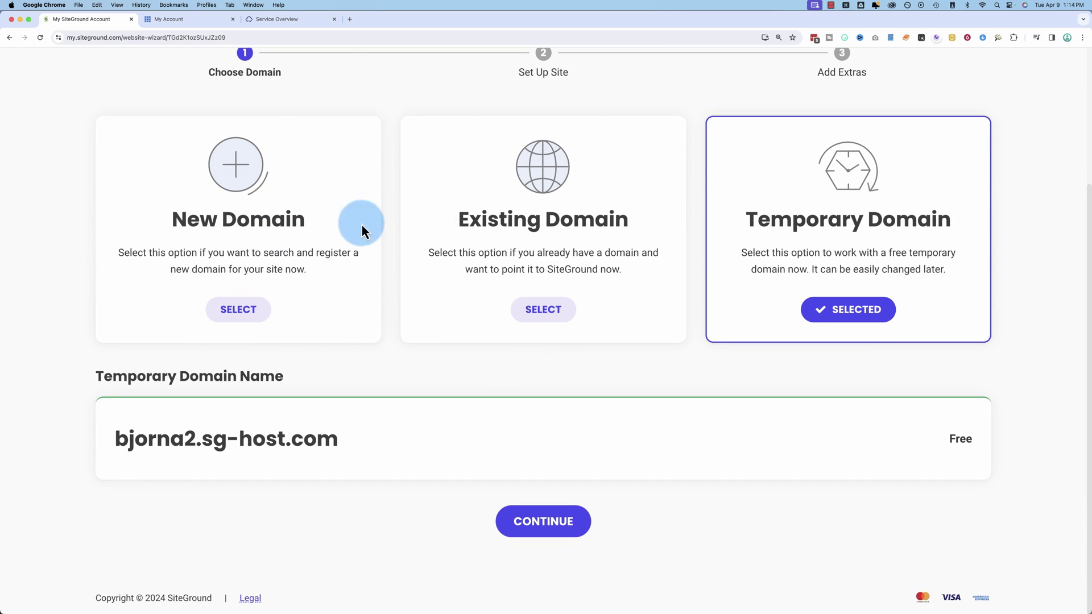
left_click(560, 519)
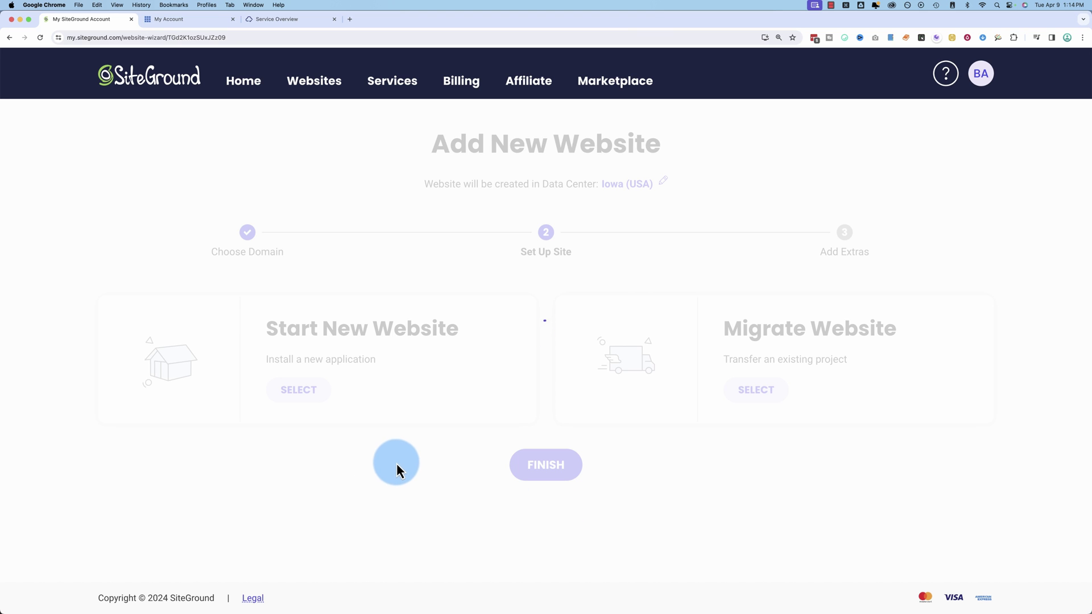
left_click(317, 400)
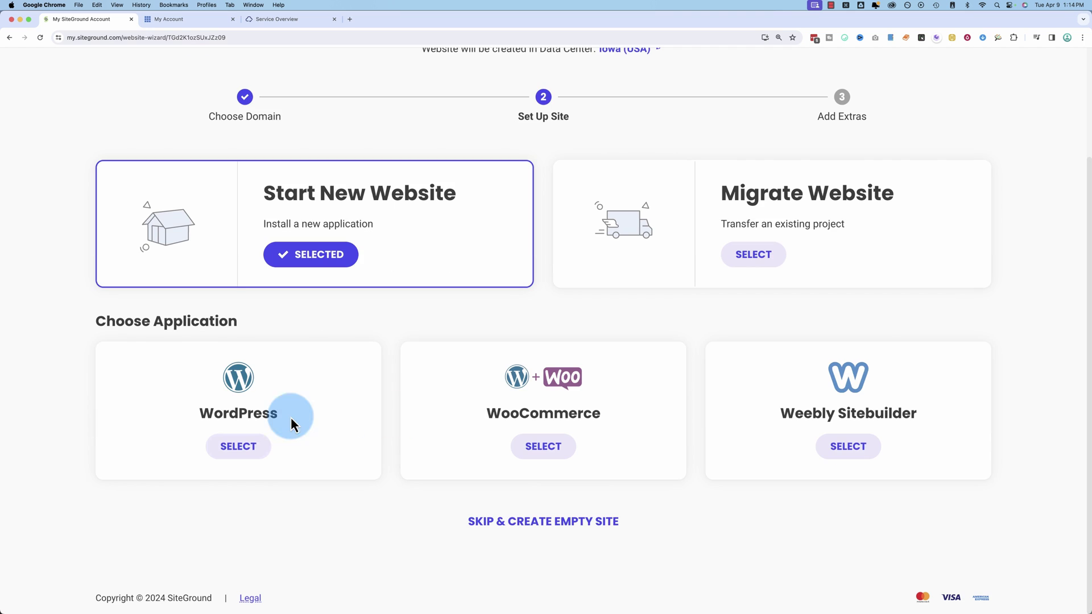
left_click(257, 448)
Fill in the admin e-mail from saved entries and generate a strong random password
left_click(512, 442)
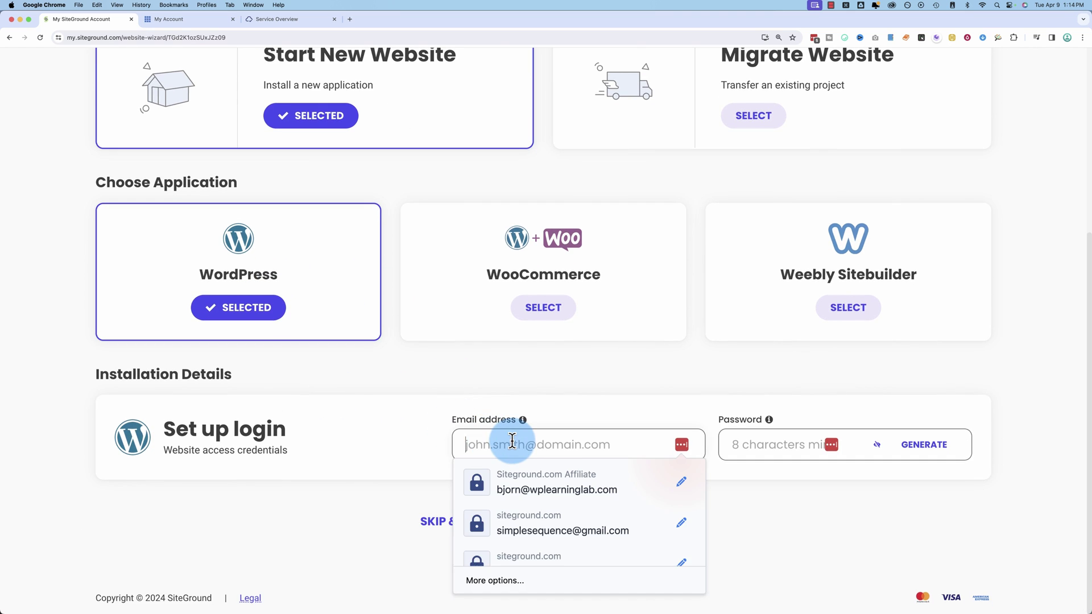
type("Bjorn")
key("Tab")
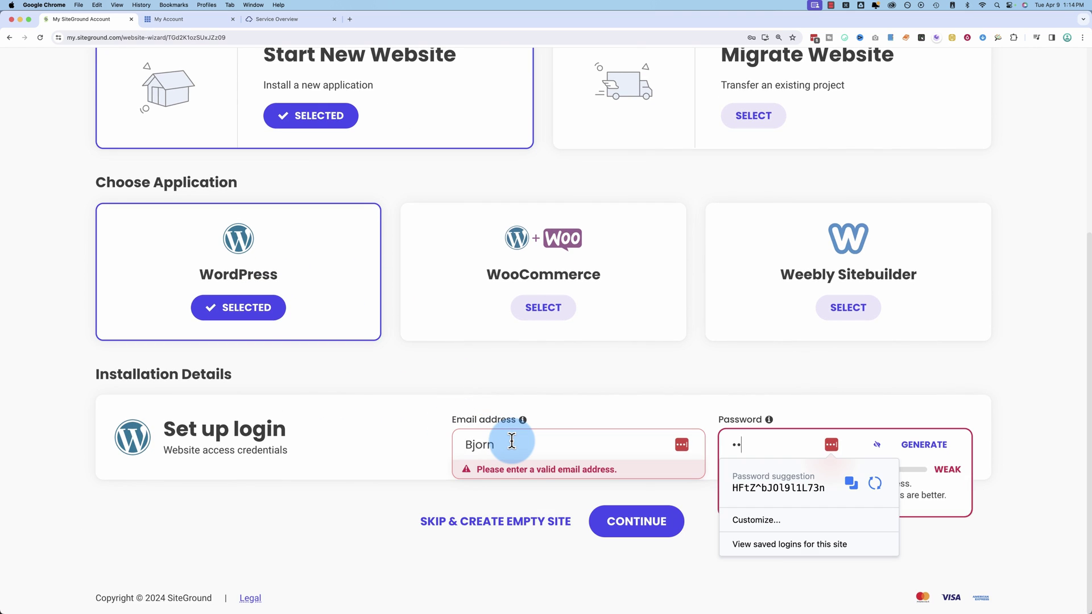
type("abcdefg")
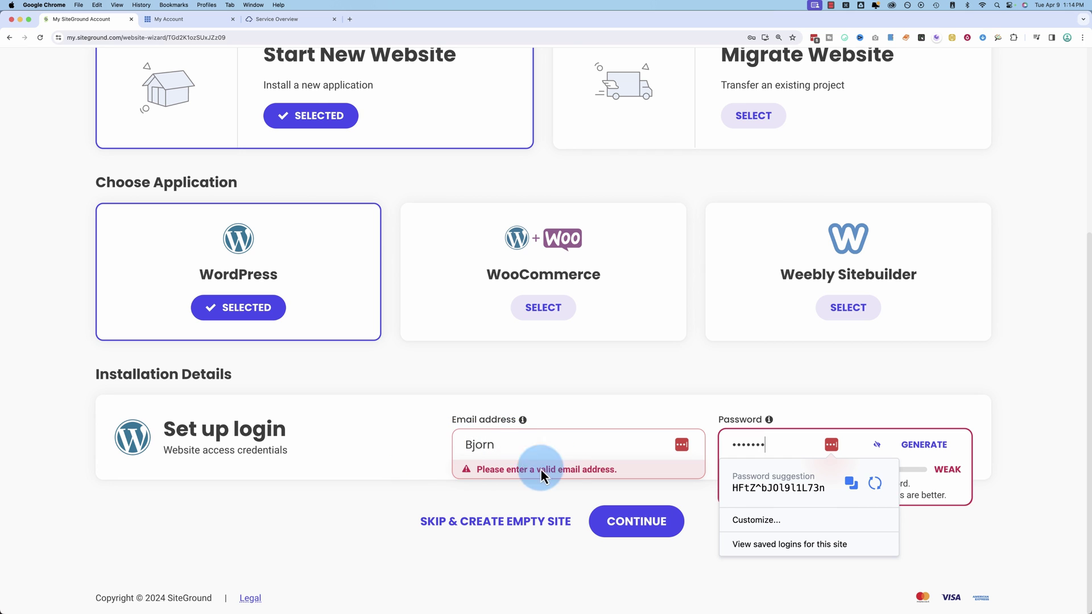
left_click(565, 452)
left_click(625, 523)
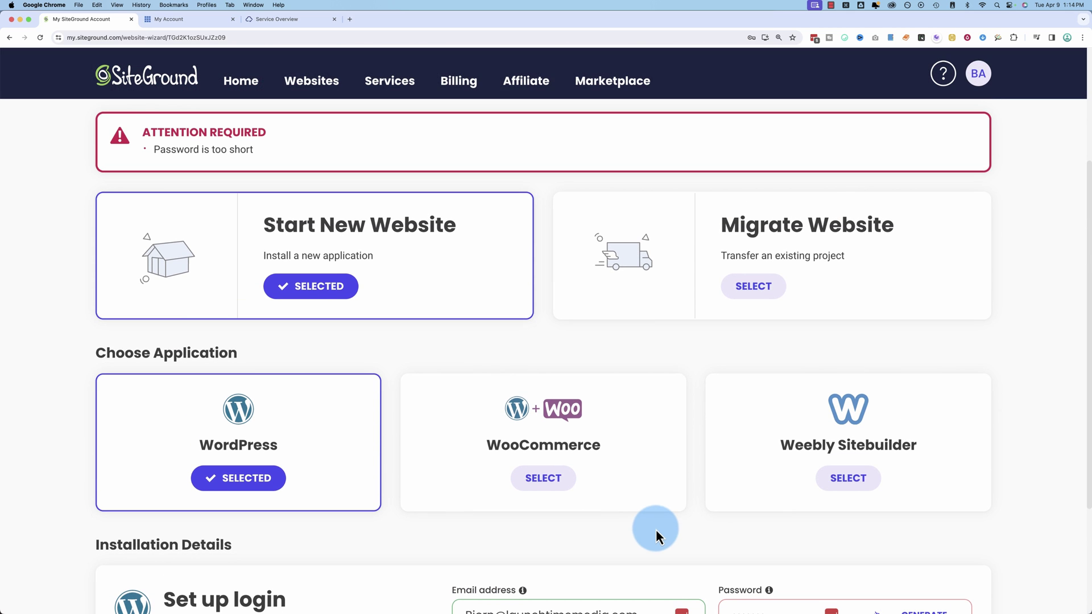
scroll(656, 530, "down", 3)
left_click(616, 448)
left_click(923, 445)
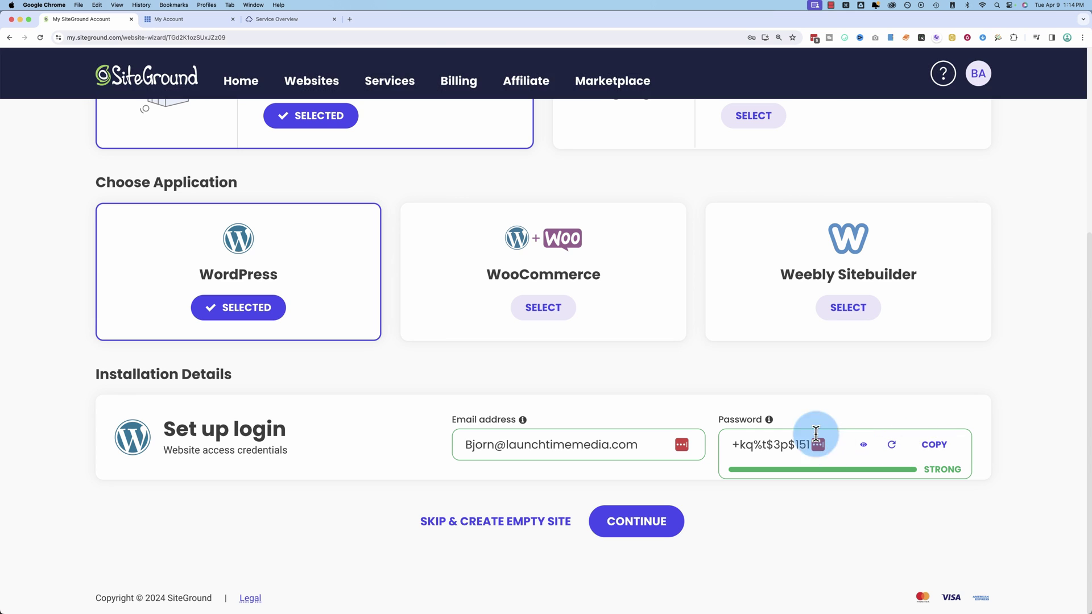
Finish creating the site without extras, then go to the Bluehost account
left_click(662, 523)
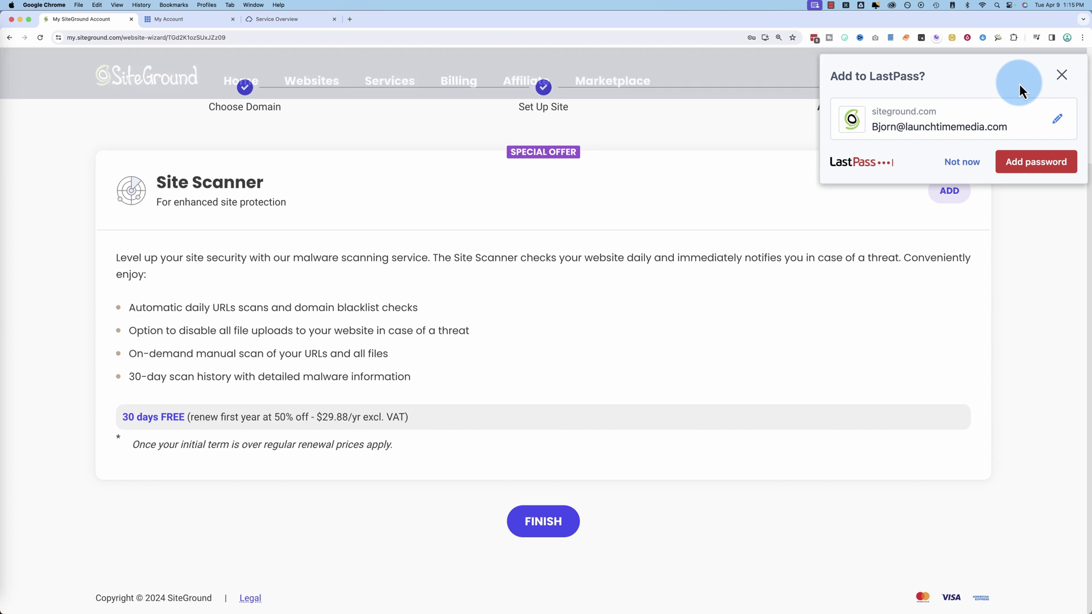
left_click(1064, 79)
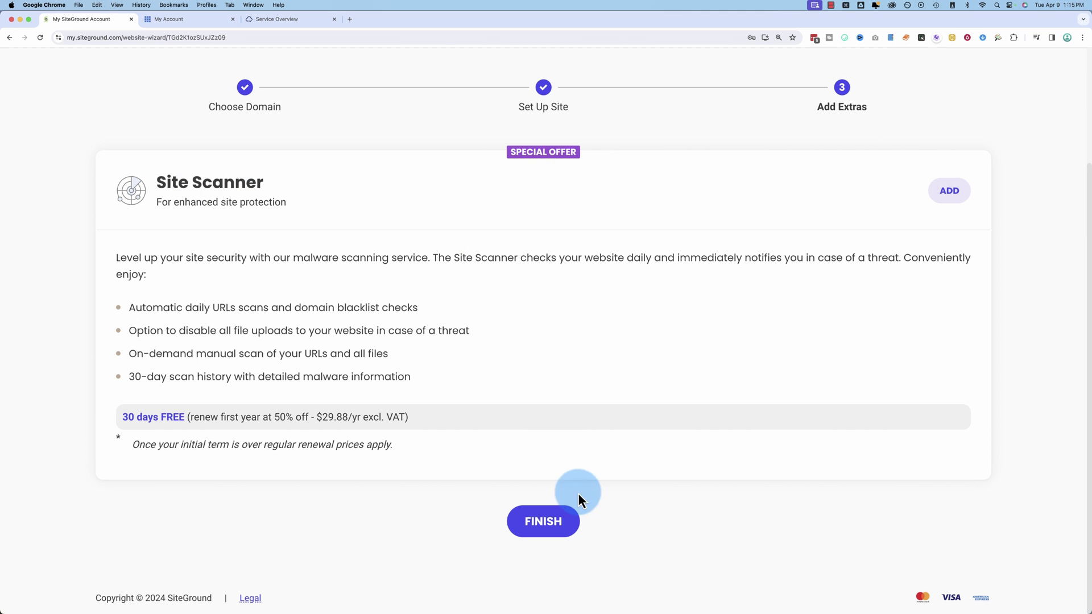
left_click(543, 528)
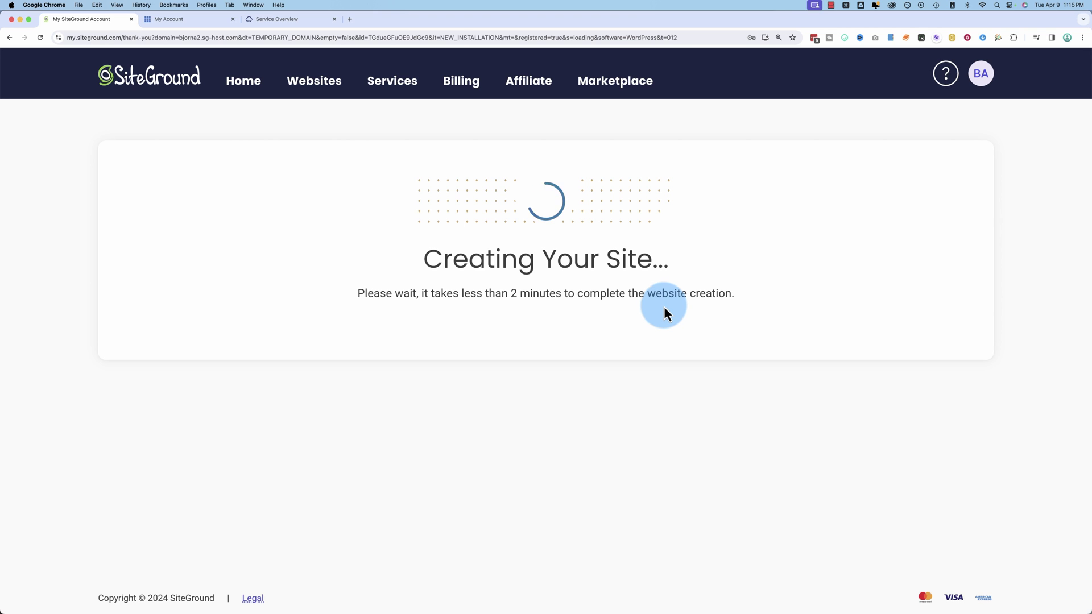
left_click(179, 21)
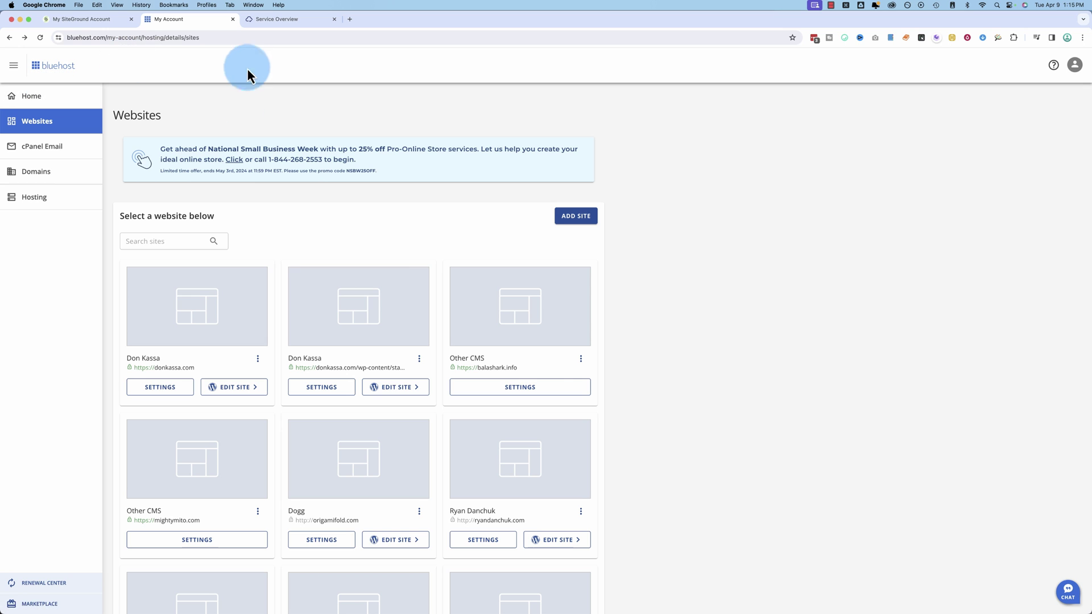
Add a new Bluehost WordPress site titled 'Demo Site'
left_click(578, 217)
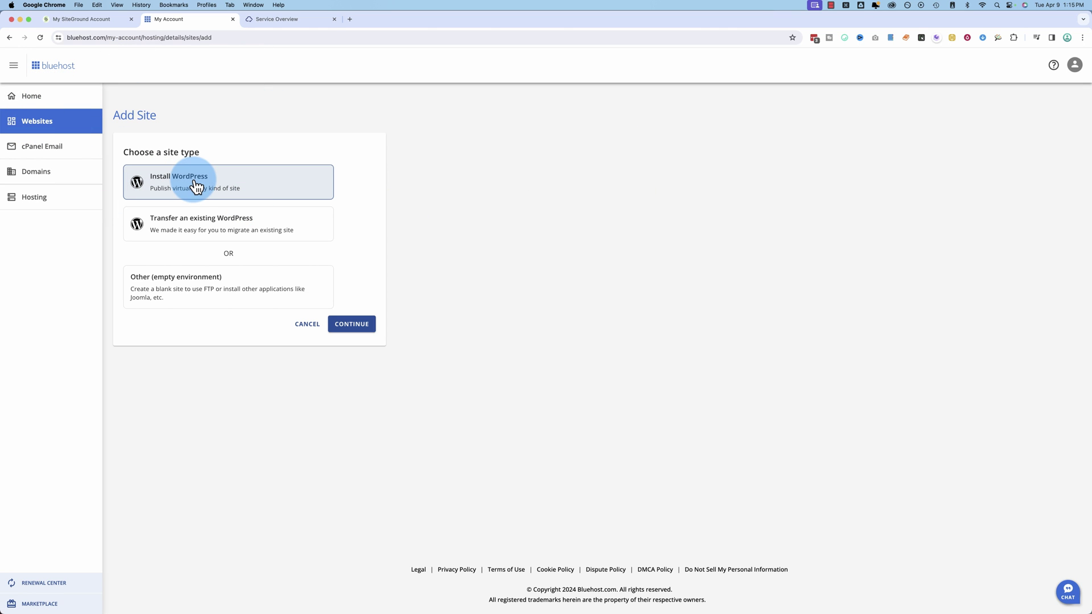
left_click(352, 325)
key("super+equal")
key("super+equal")
key("super+equal")
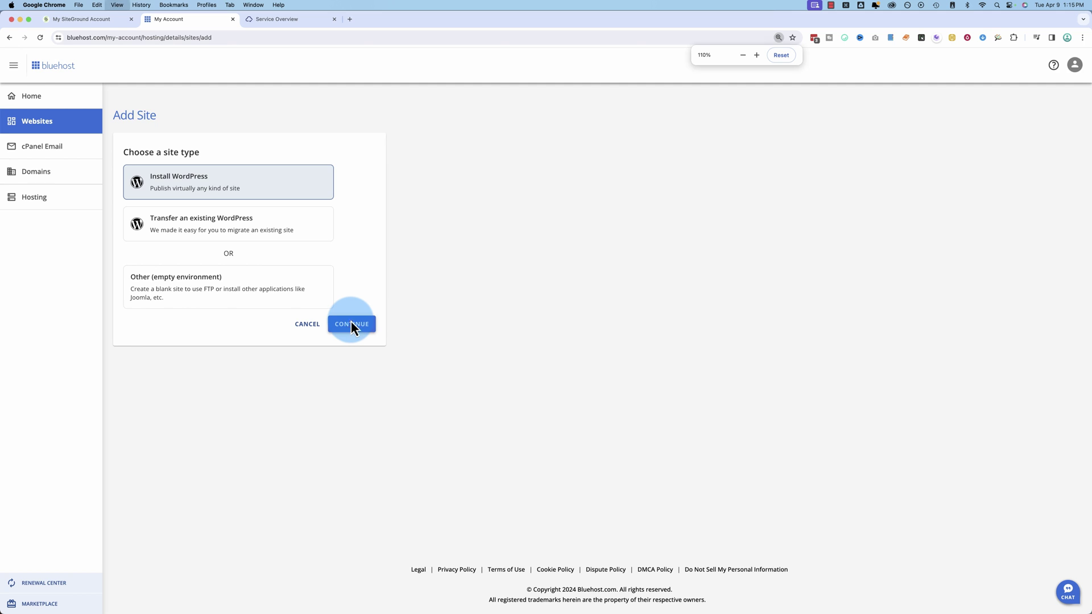
left_click(268, 273)
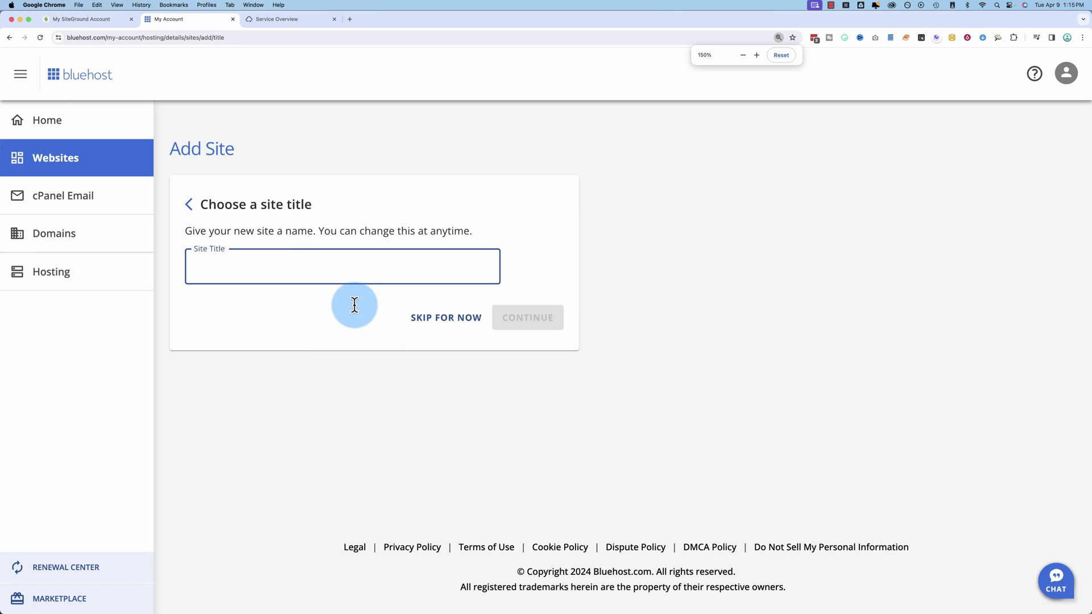
type("Demo Site")
left_click(545, 320)
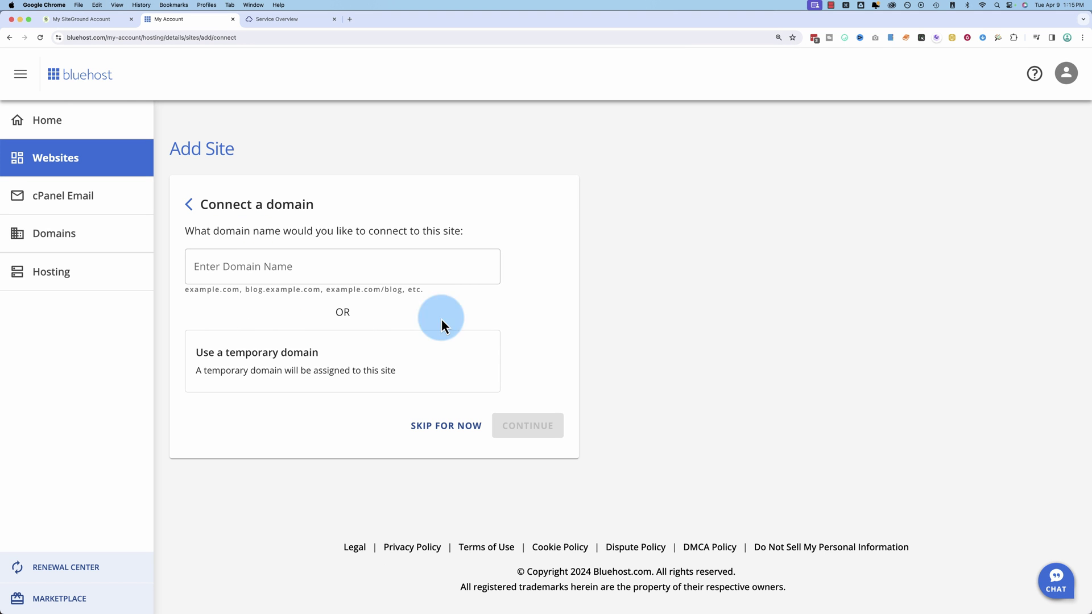
Install it on a temporary domain, then move to the MakersHost service overview
left_click(291, 266)
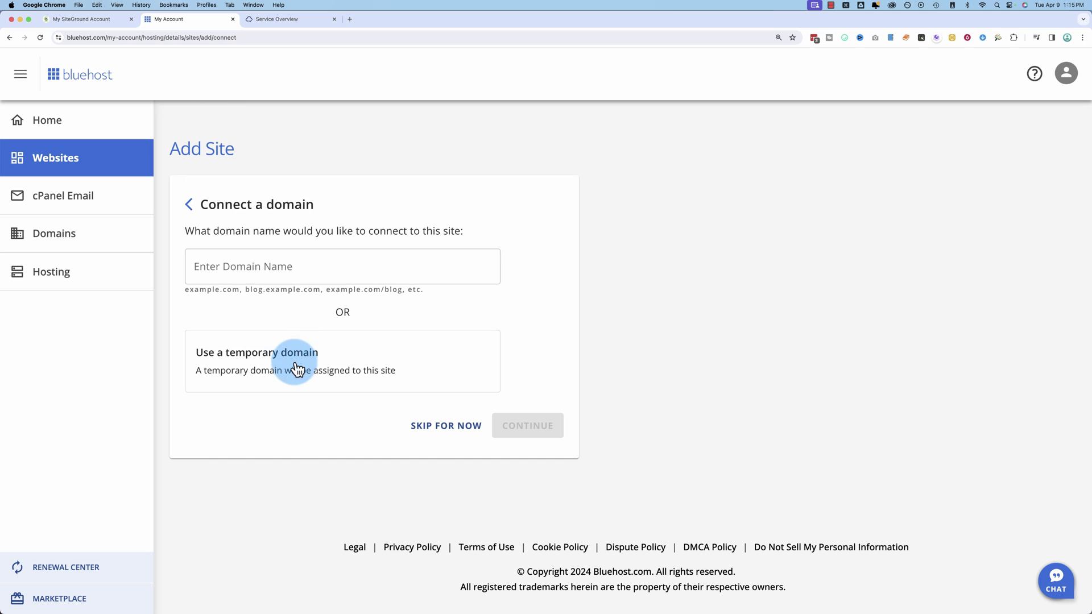
left_click(247, 365)
left_click(560, 436)
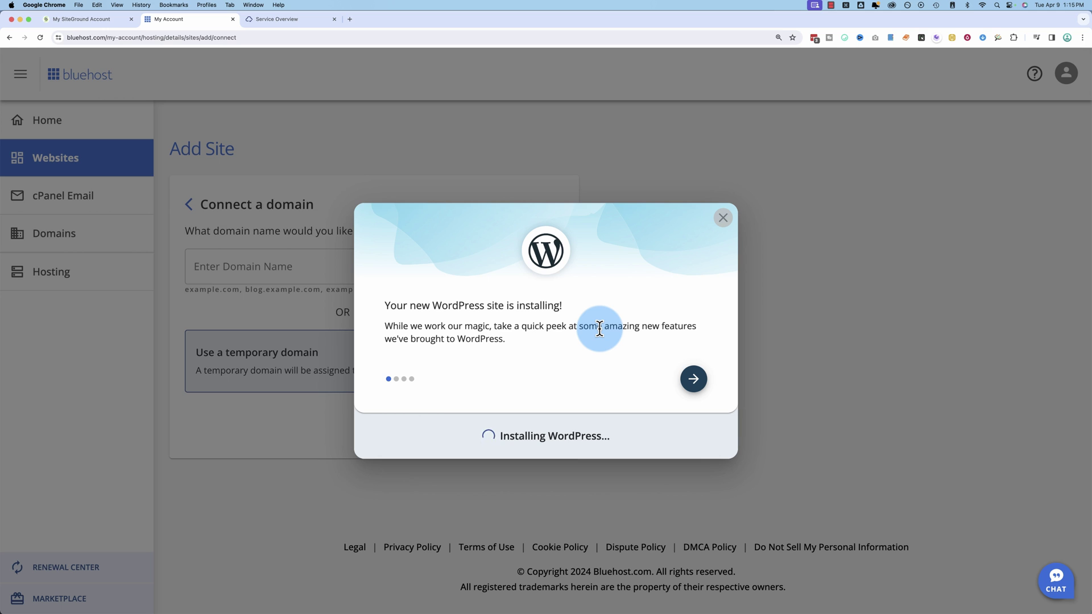
left_click(278, 20)
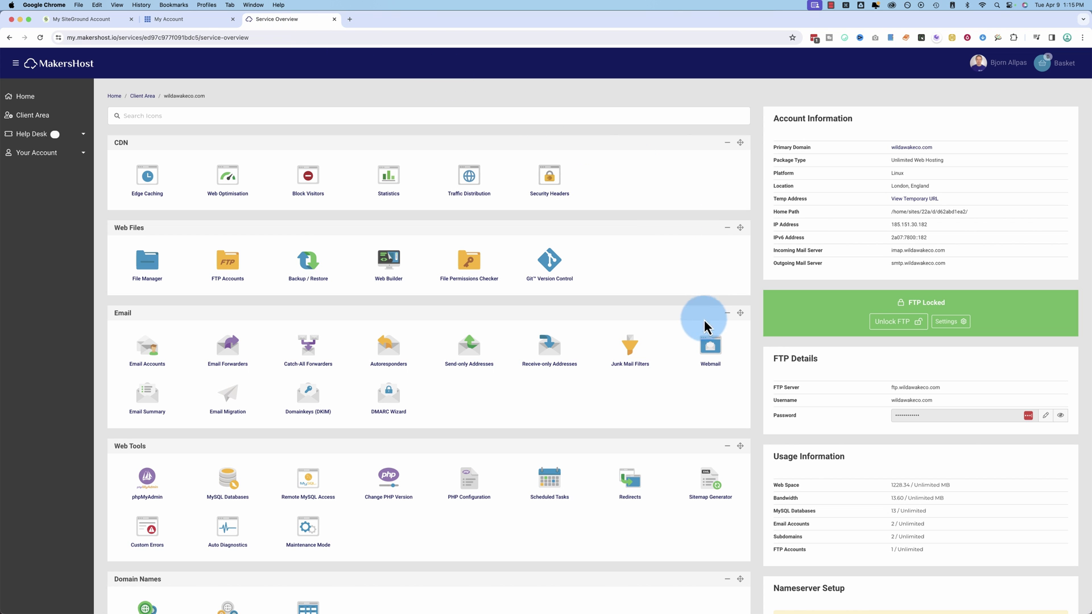
Run MakersHost's one-click WordPress install on the domain websitedevxyz.com
scroll(426, 365, "down", 5)
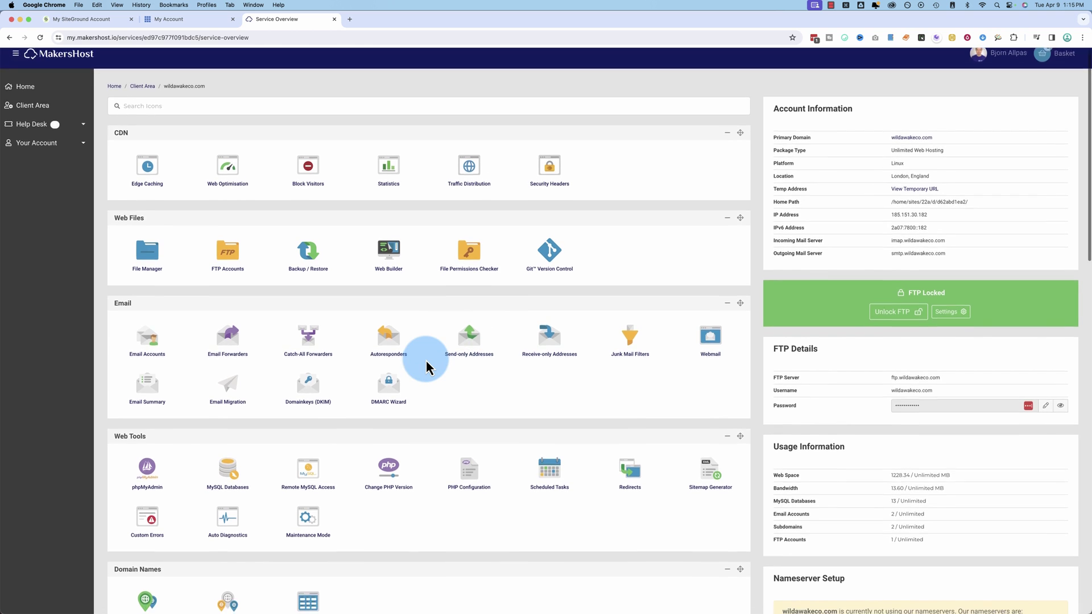
scroll(427, 366, "down", 15)
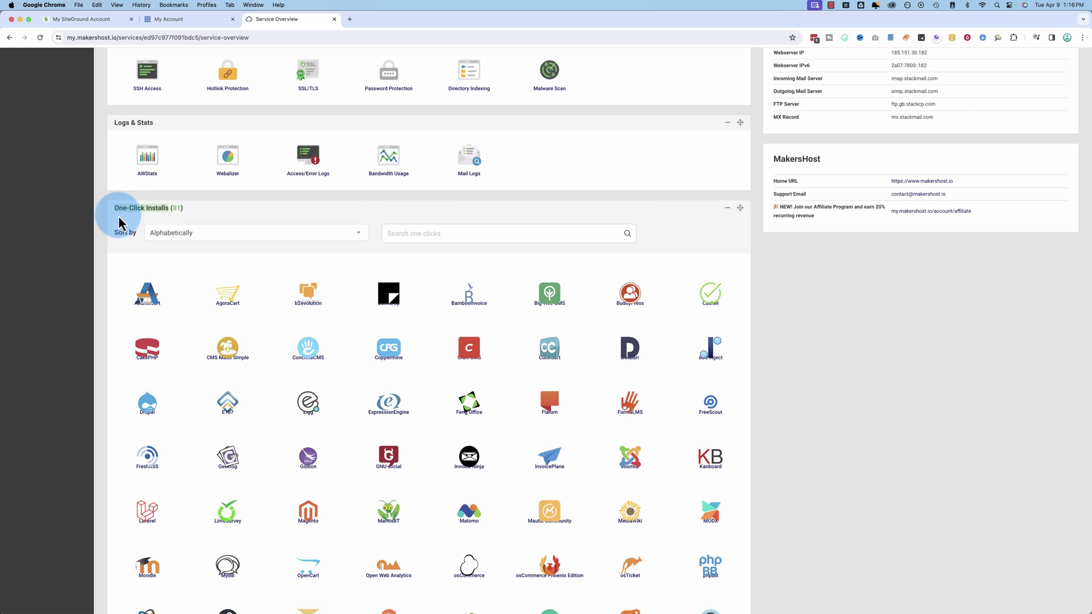
scroll(114, 504, "down", 3)
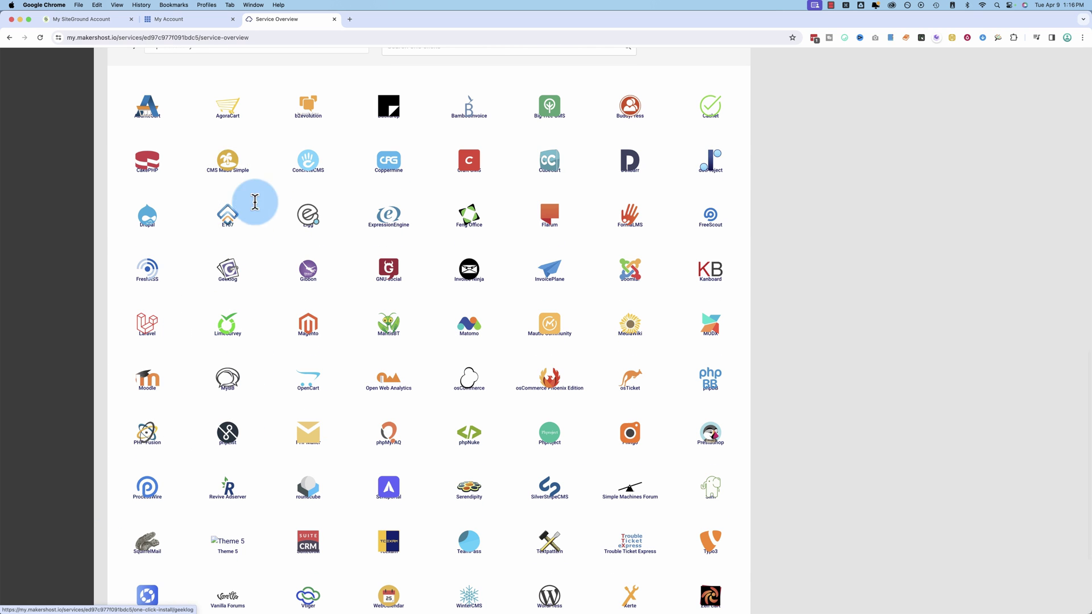
scroll(434, 459, "down", 2)
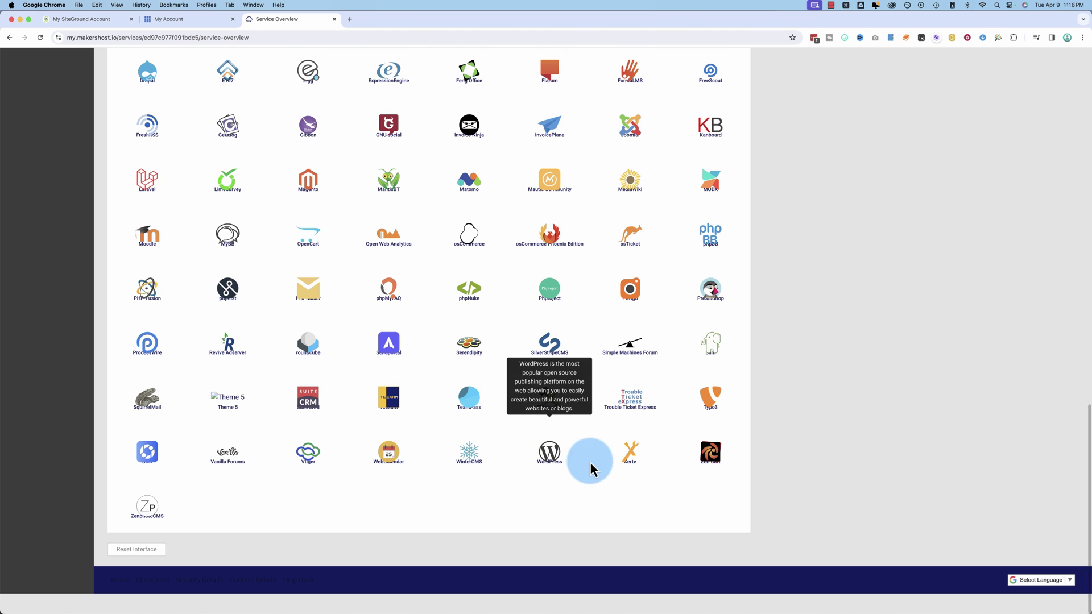
left_click(548, 465)
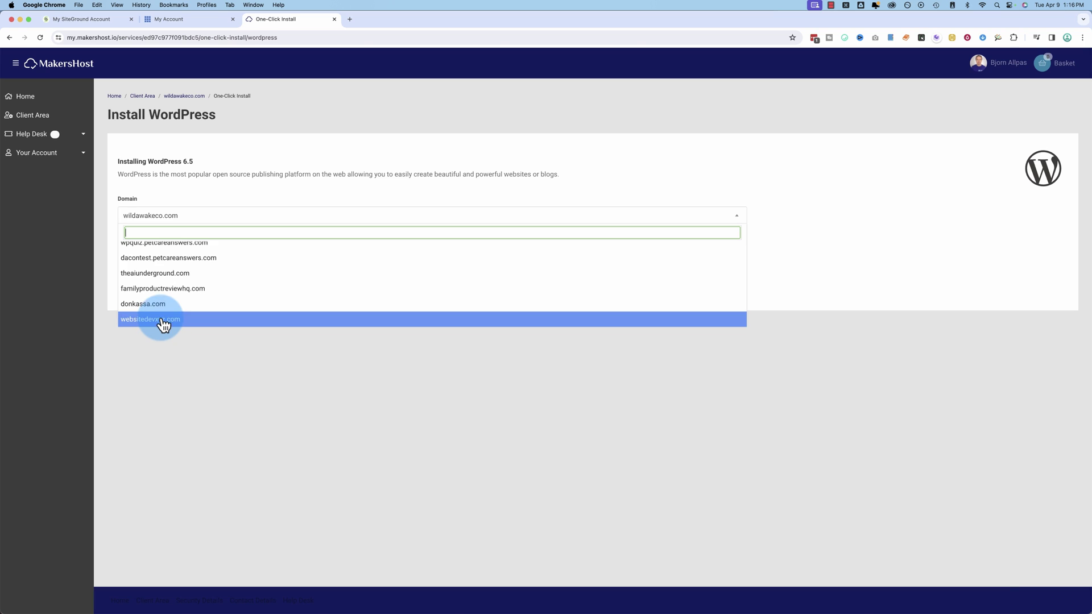
left_click(161, 319)
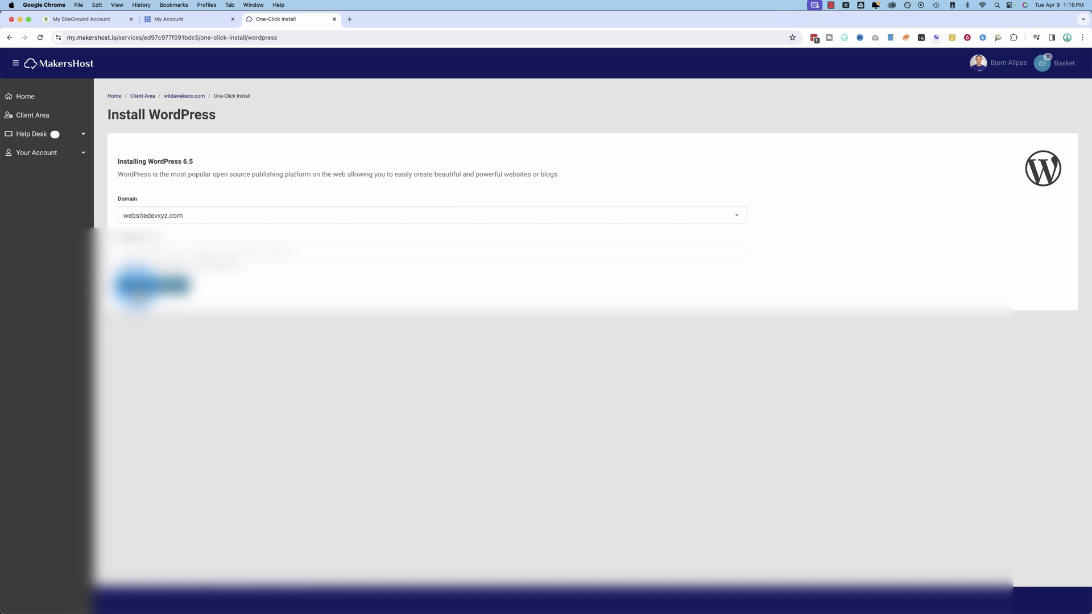
left_click(136, 286)
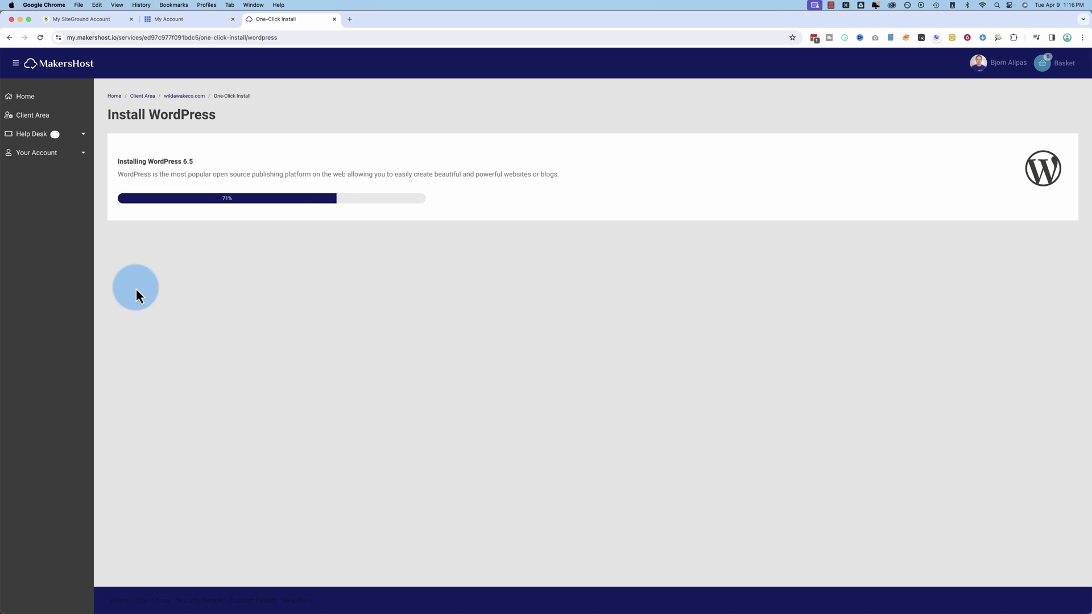
Check SiteGround's progress, filter Bluehost's sites by 'demo', then check the MakersHost install
left_click(192, 22)
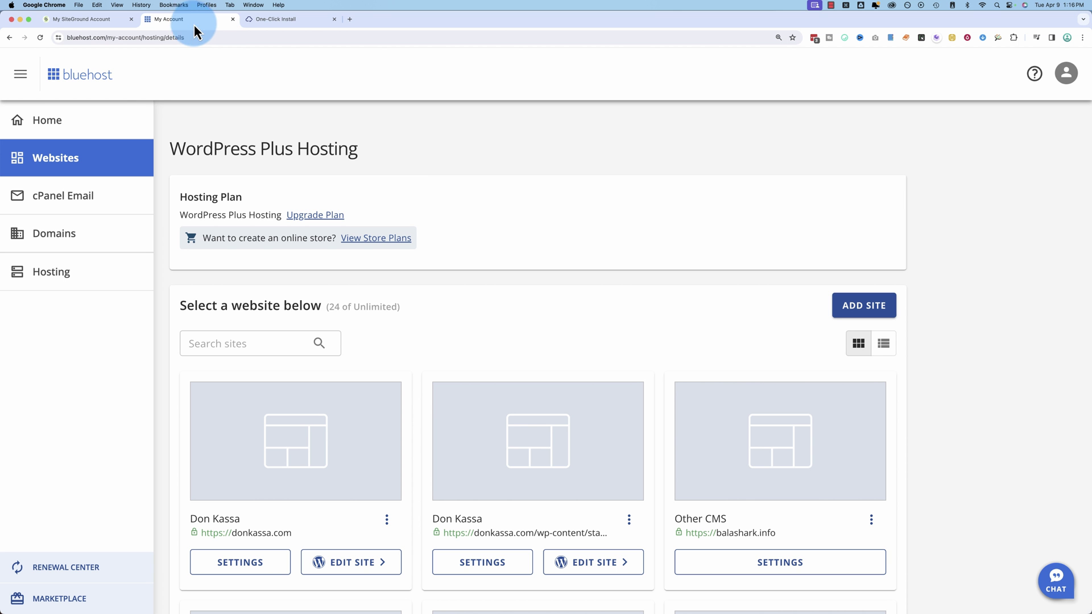
left_click(71, 20)
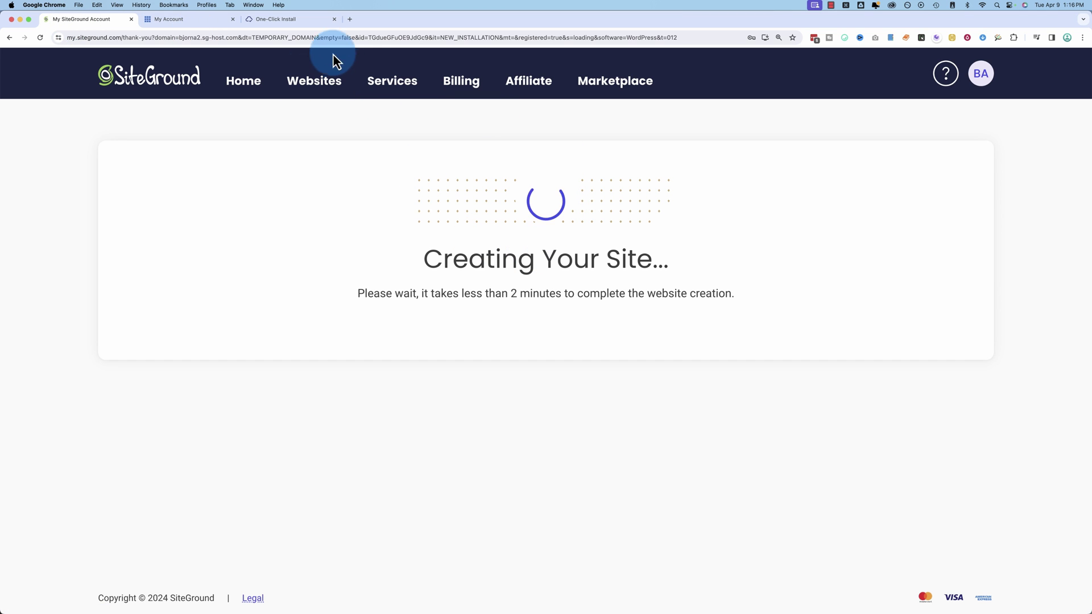
left_click(199, 22)
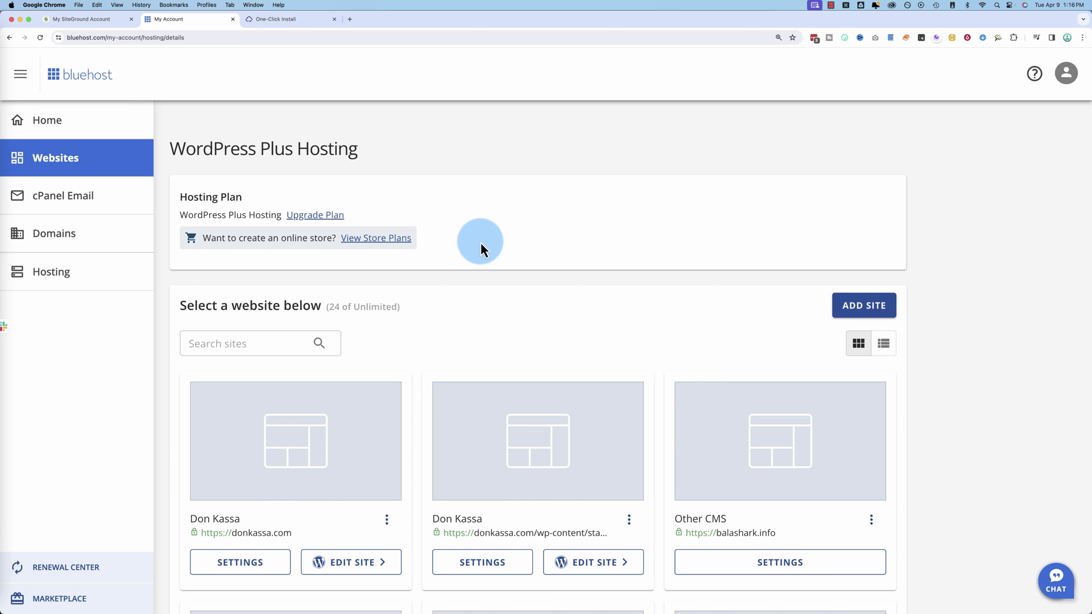
left_click(264, 341)
type("demo")
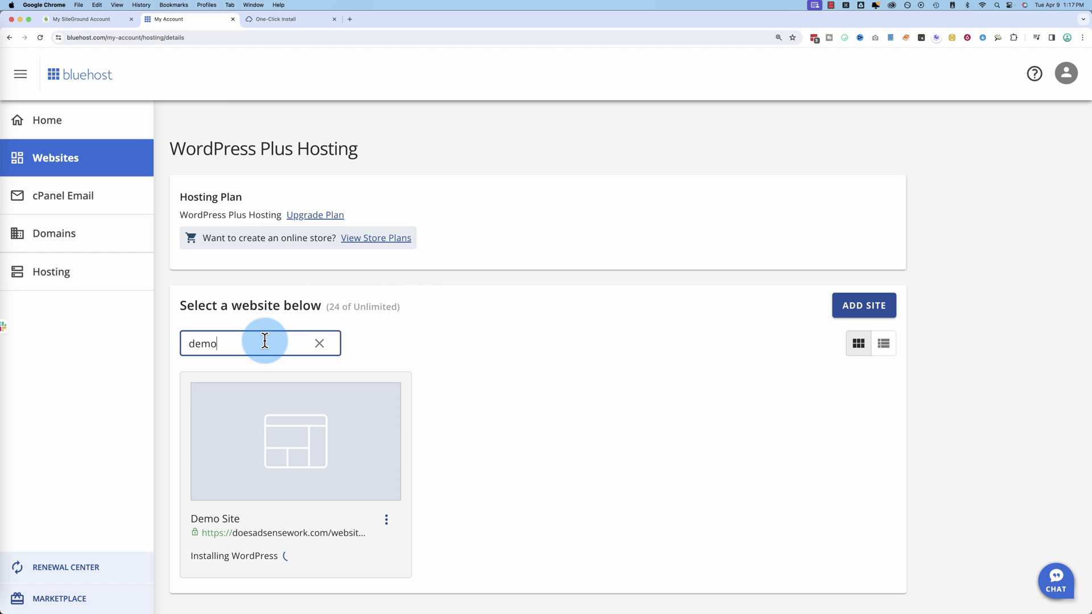
scroll(268, 540, "down", 2)
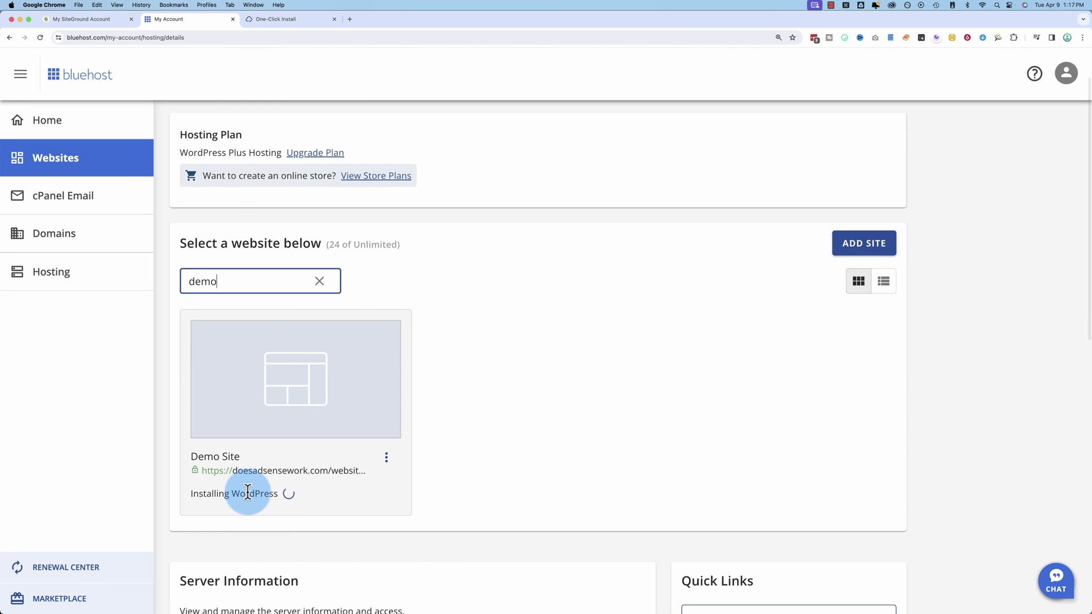
left_click(275, 20)
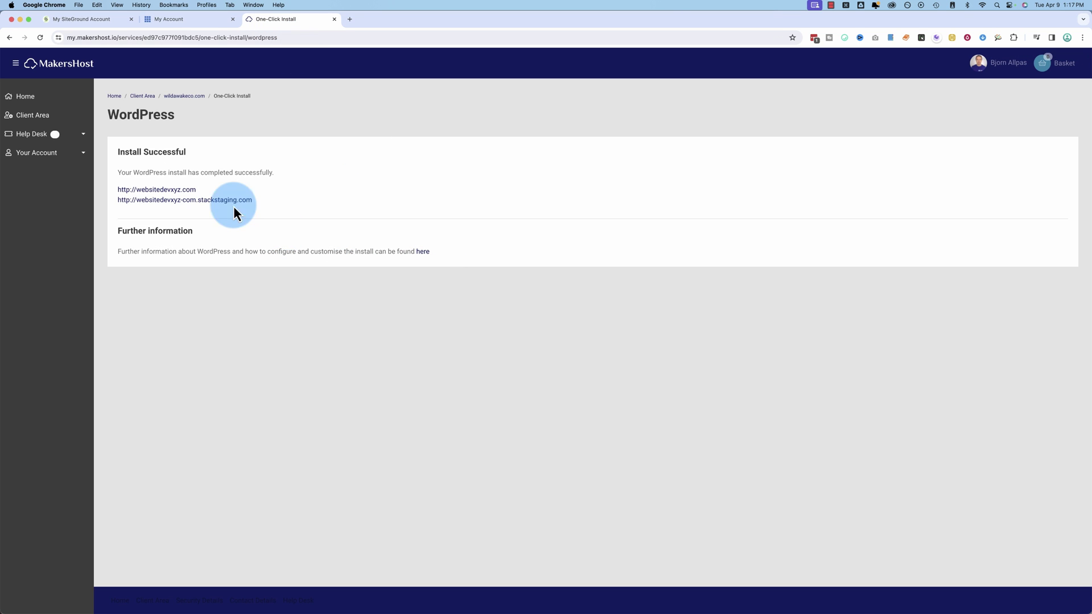
Open the newly installed websitedevxyz.com site in its own tab
left_click(163, 195)
left_click(385, 22)
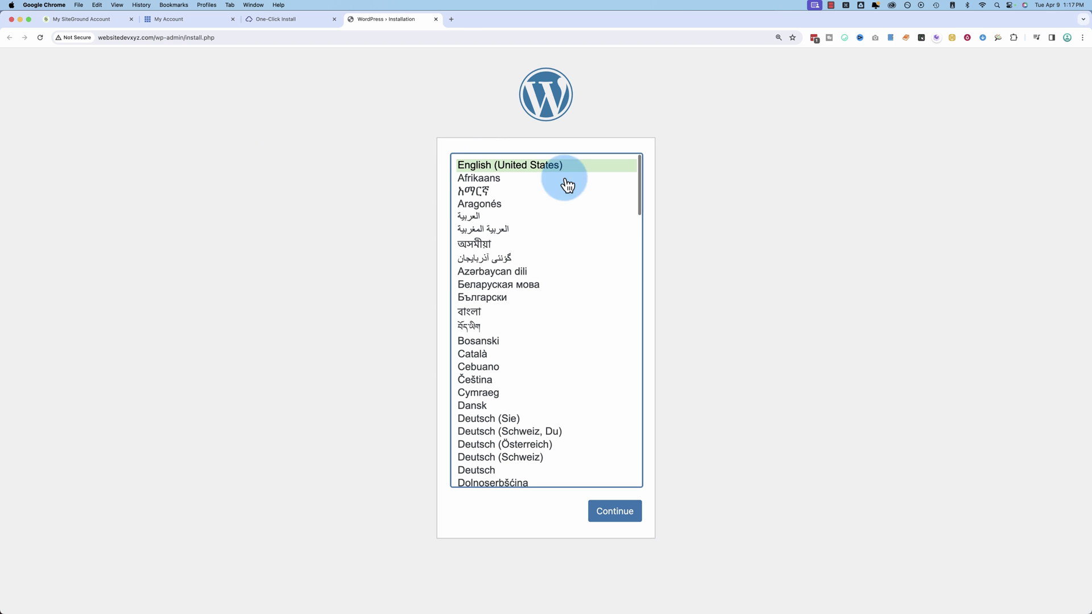
Keep English (United States) and begin filling in the site title
left_click(602, 500)
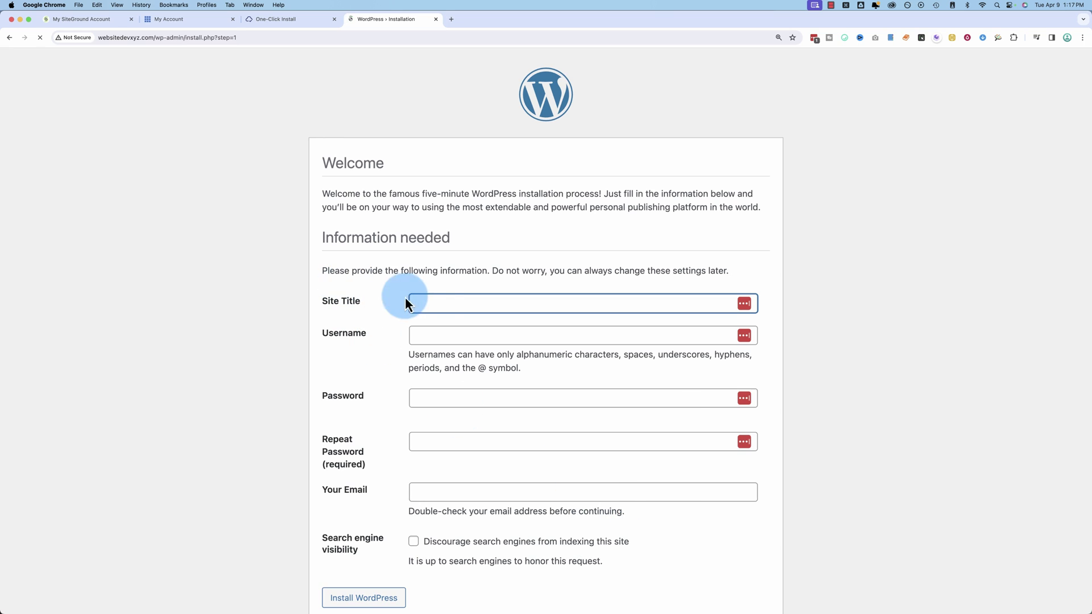
left_click(434, 303)
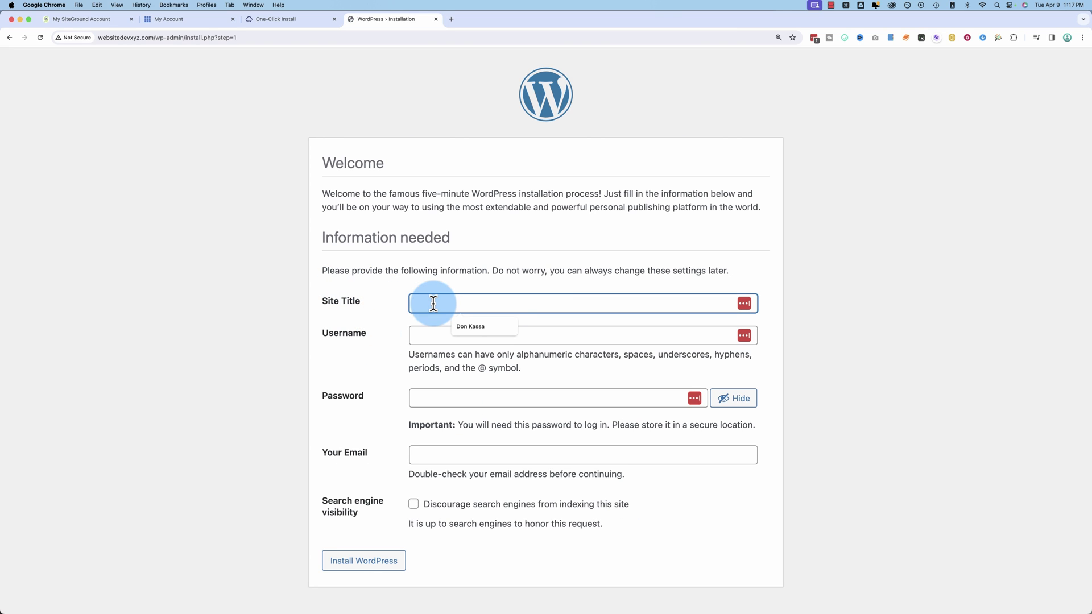
type("Bjorn")
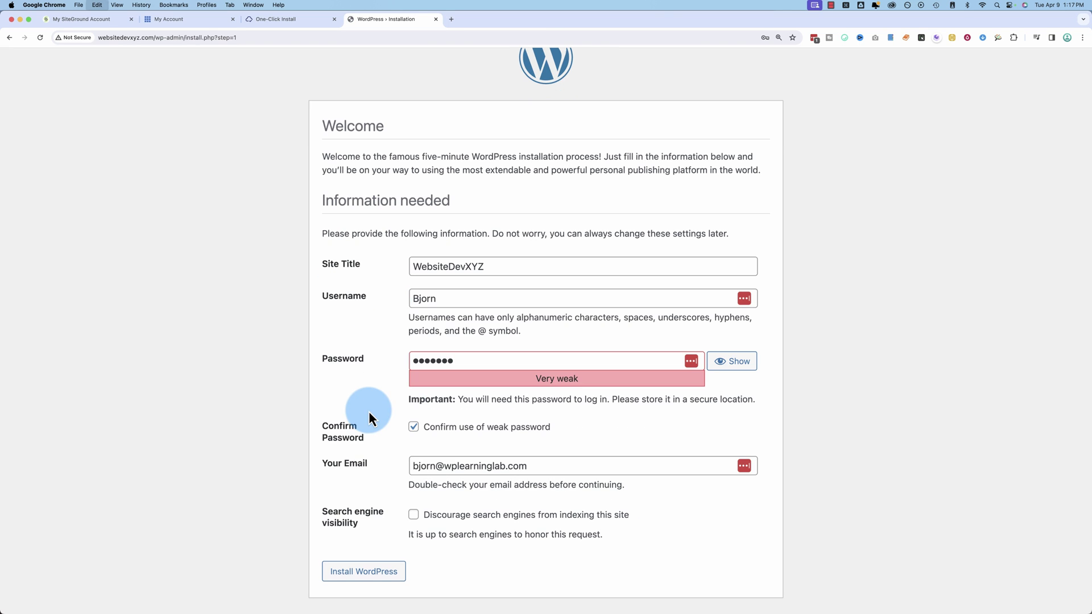
Install WordPress, decline saving the password, and load the WebsiteDevXYZ homepage without the install path
left_click(361, 580)
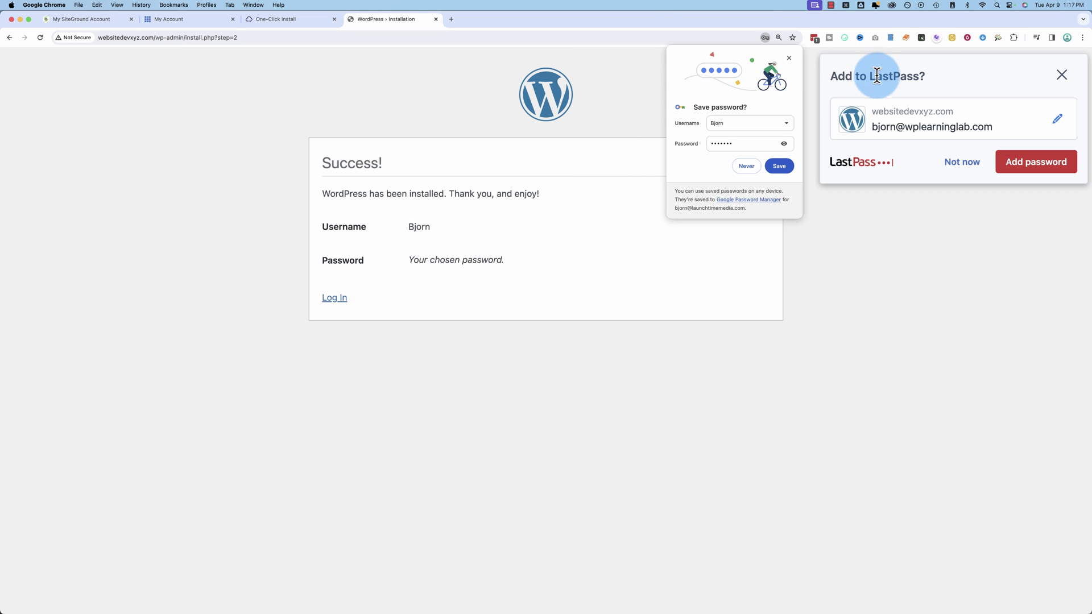
left_click(788, 59)
left_click(962, 161)
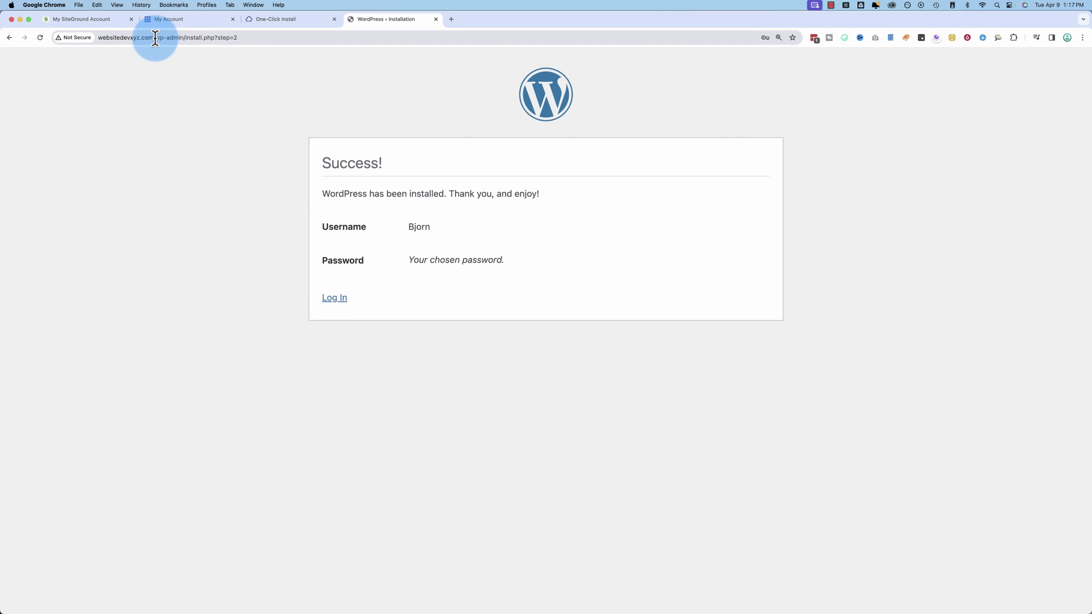
left_click_drag(154, 37, 380, 41)
key("BackSpace")
key("Return")
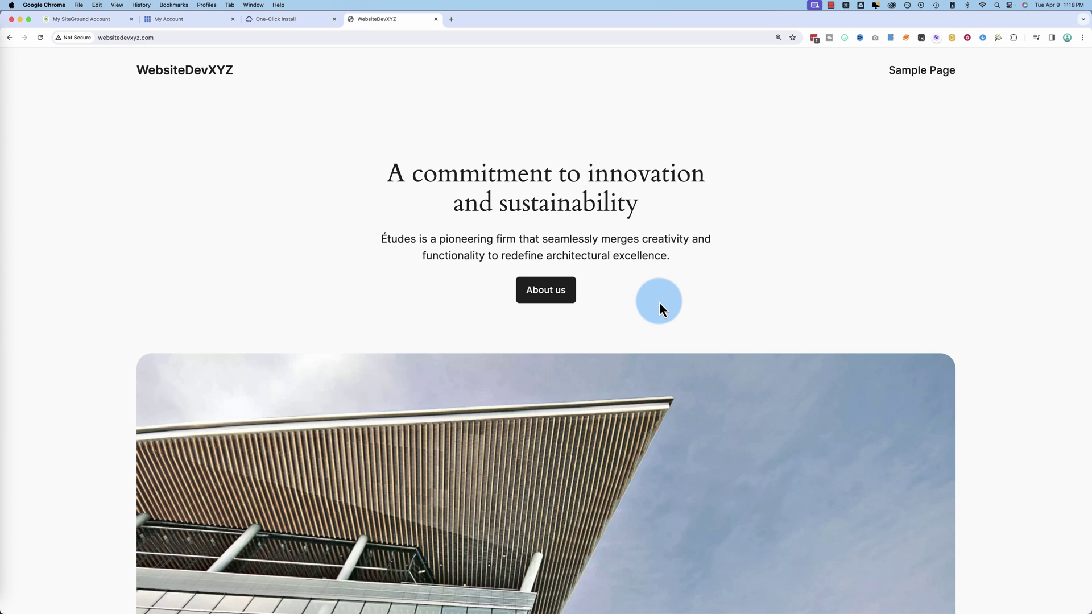
scroll(366, 363, "down", 10)
scroll(366, 363, "up", 10)
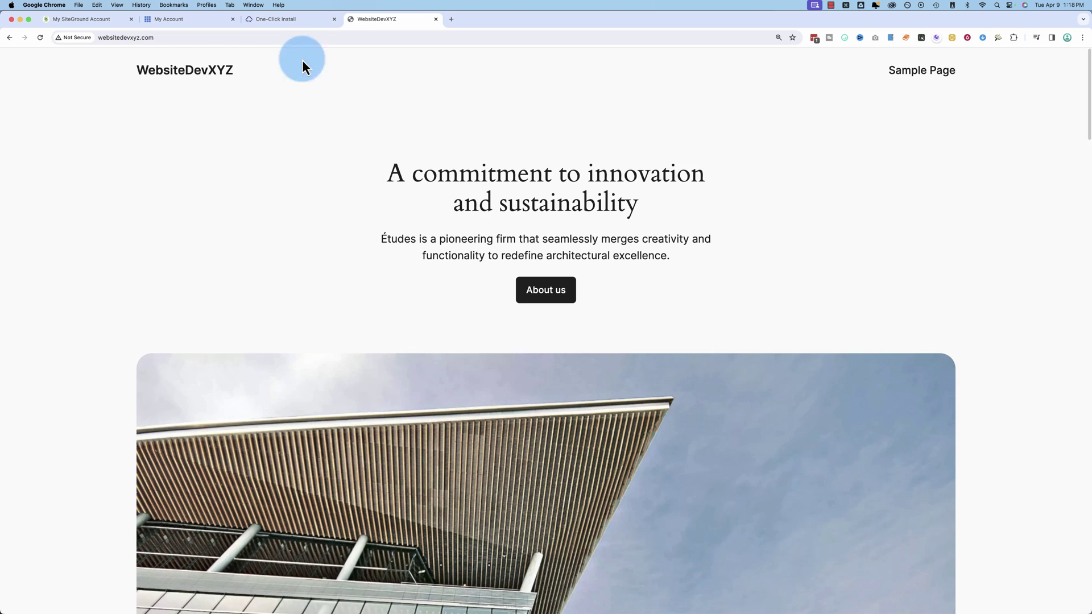
Launch Demo Site's WordPress admin from Bluehost, then check whether the SiteGround site is ready
left_click(298, 22)
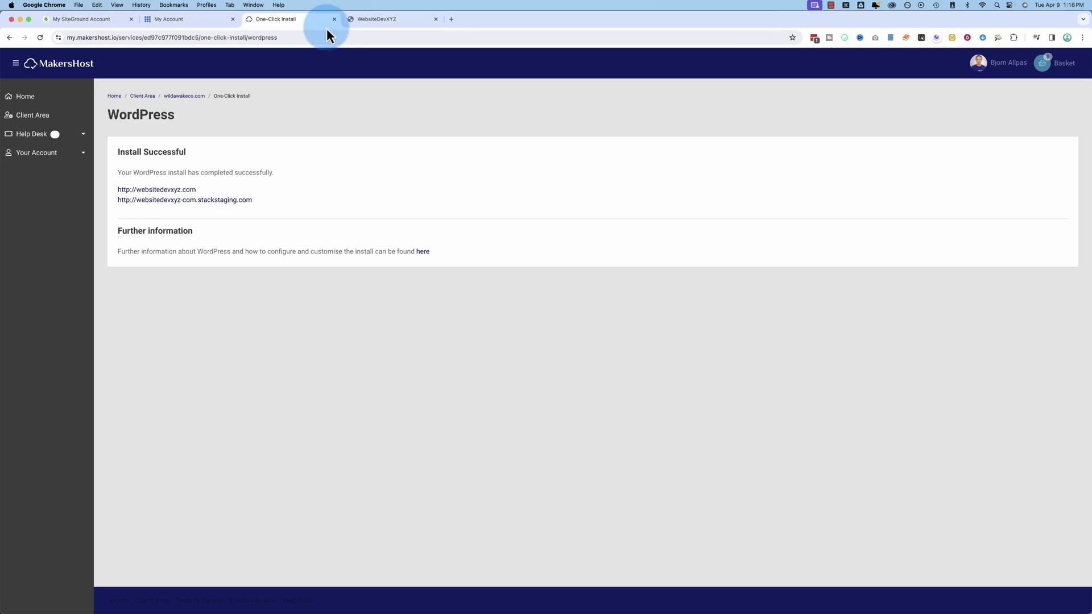
left_click(187, 25)
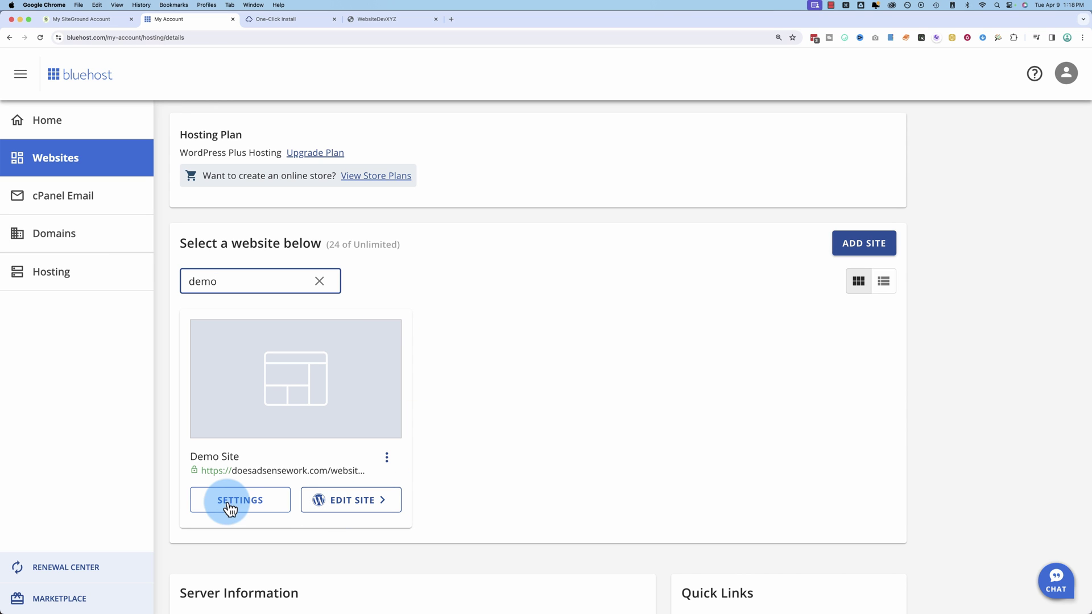
left_click(347, 505)
left_click(284, 20)
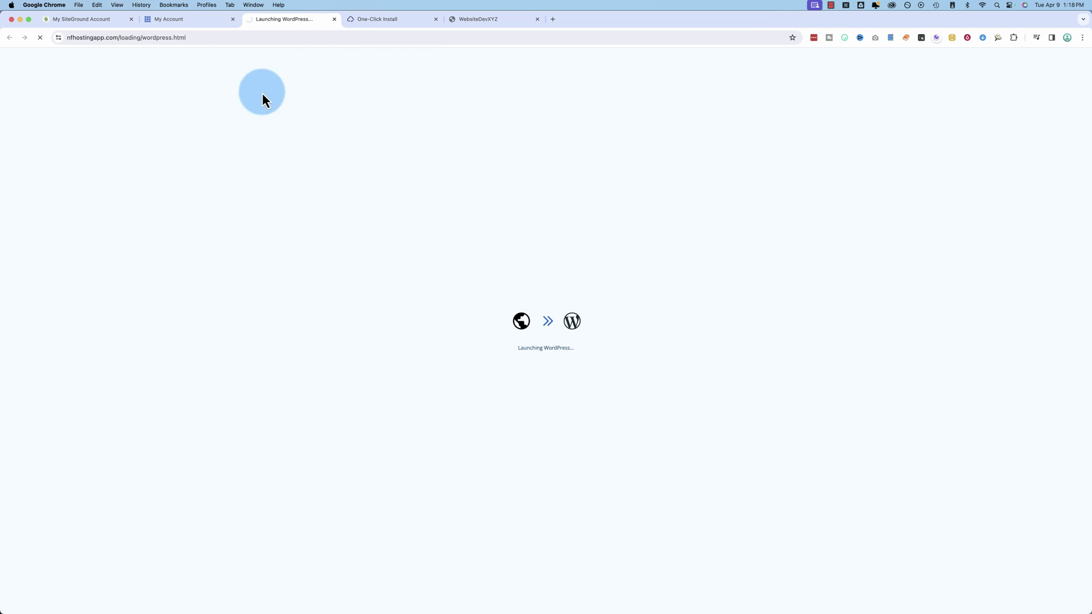
left_click(100, 22)
Browse the new bjorna2.sg-host.com site with its Études sample content, zoomed to 150%
scroll(403, 364, "down", 1)
left_click(266, 493)
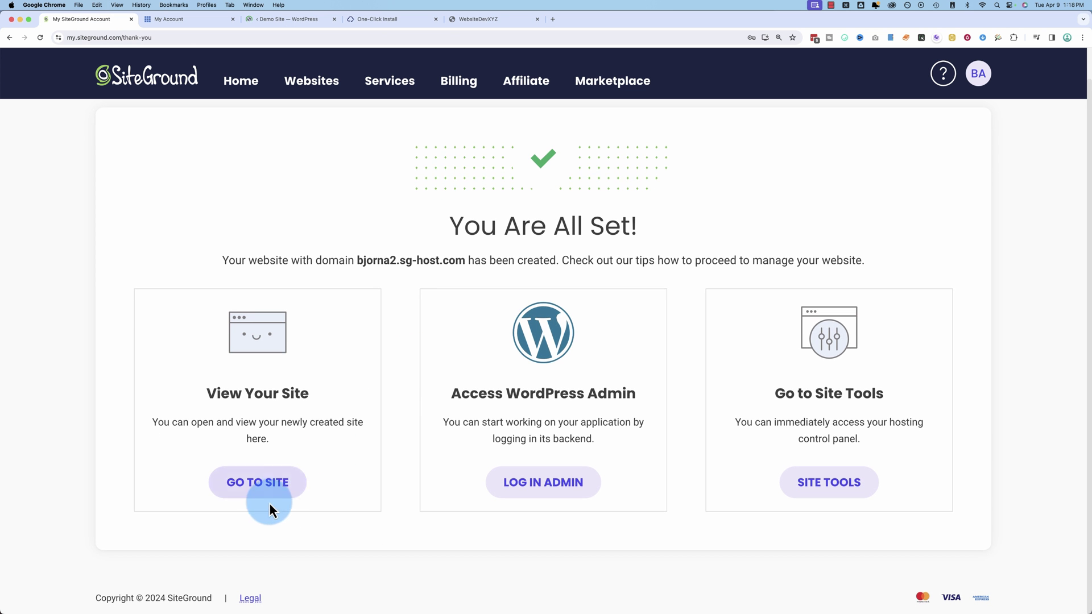
left_click(189, 22)
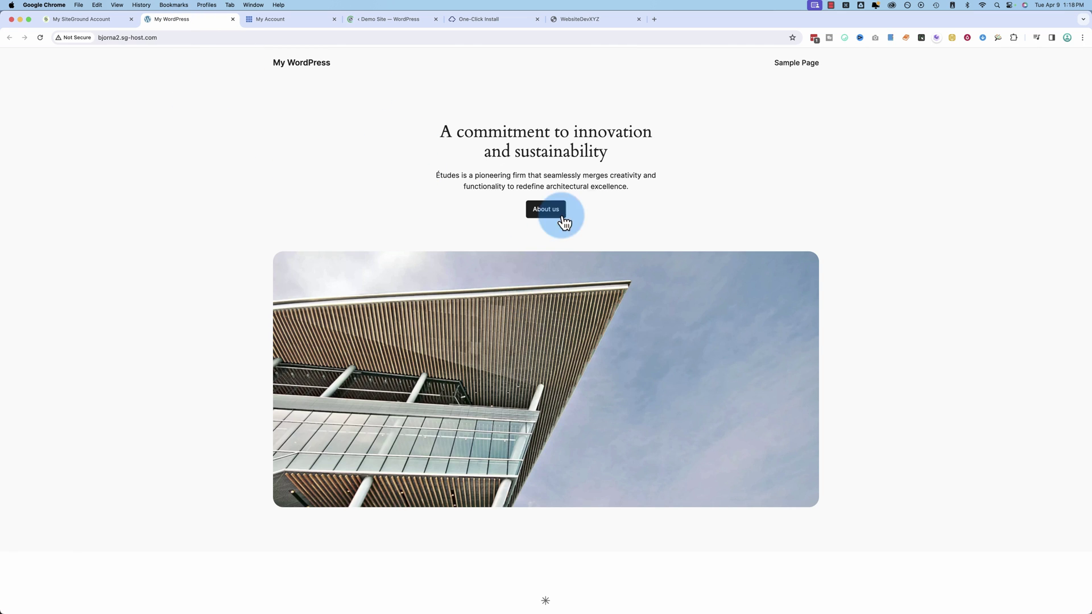
scroll(323, 268, "down", 4)
scroll(322, 268, "up", 2)
scroll(323, 268, "up", 3)
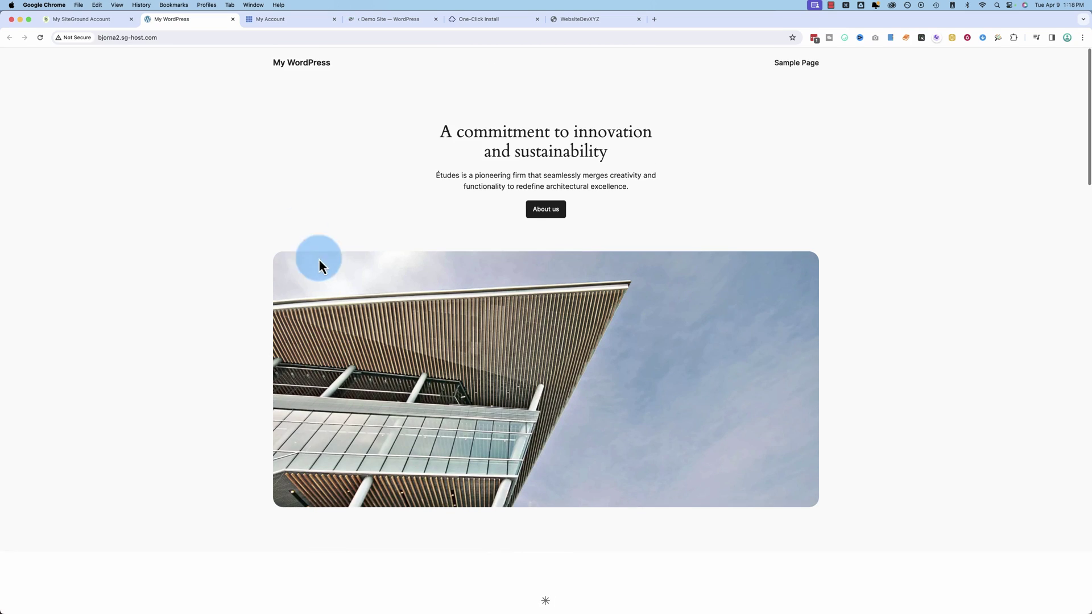
left_click(176, 36)
left_click(191, 36)
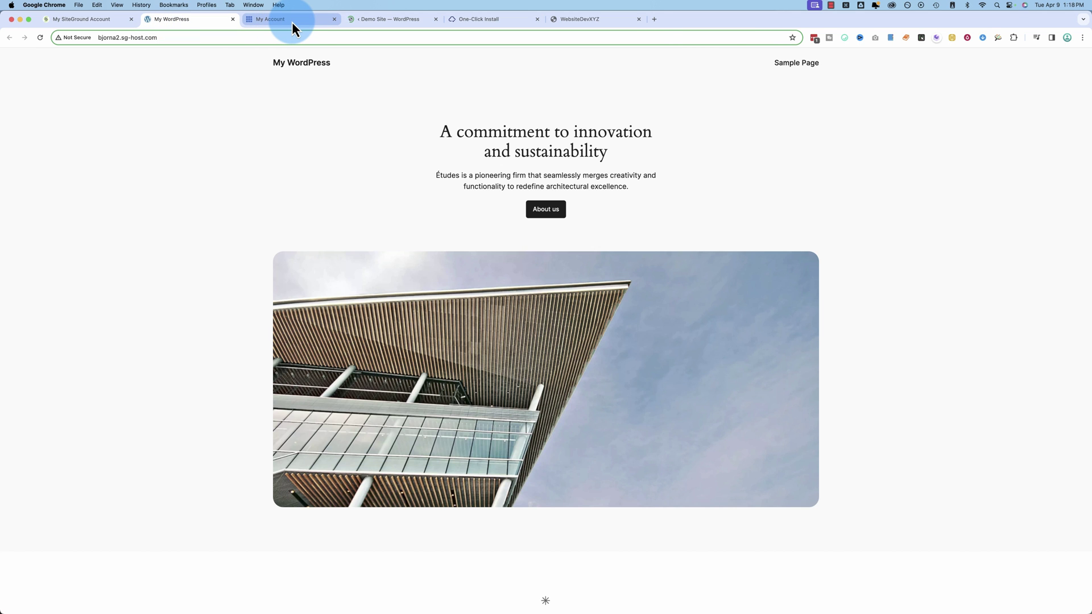
key("super+equal")
key("super+equal")
key("super+equal")
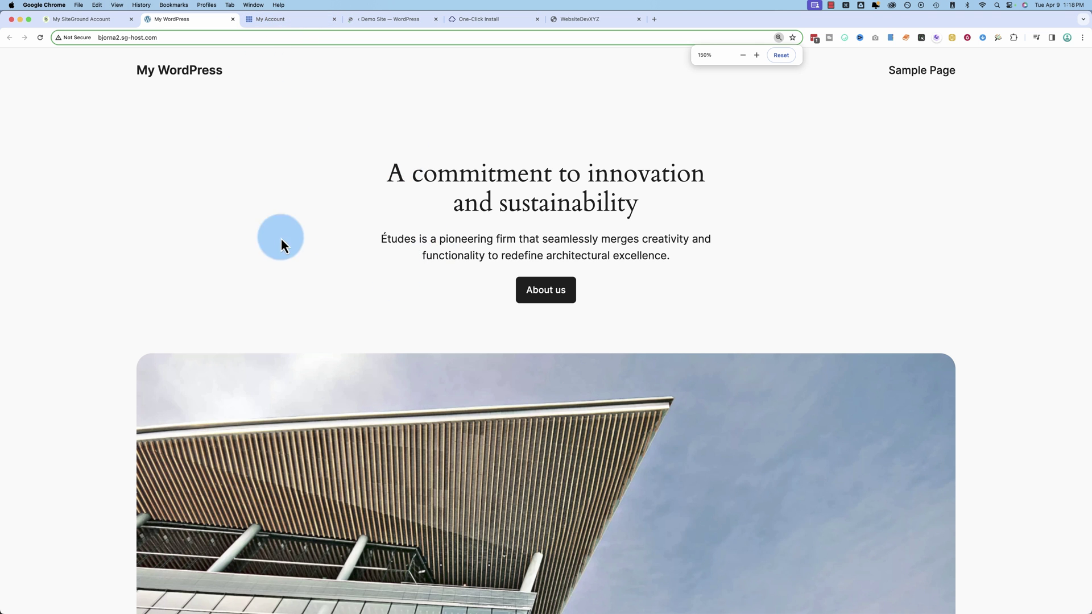
scroll(402, 374, "down", 10)
scroll(402, 374, "down", 8)
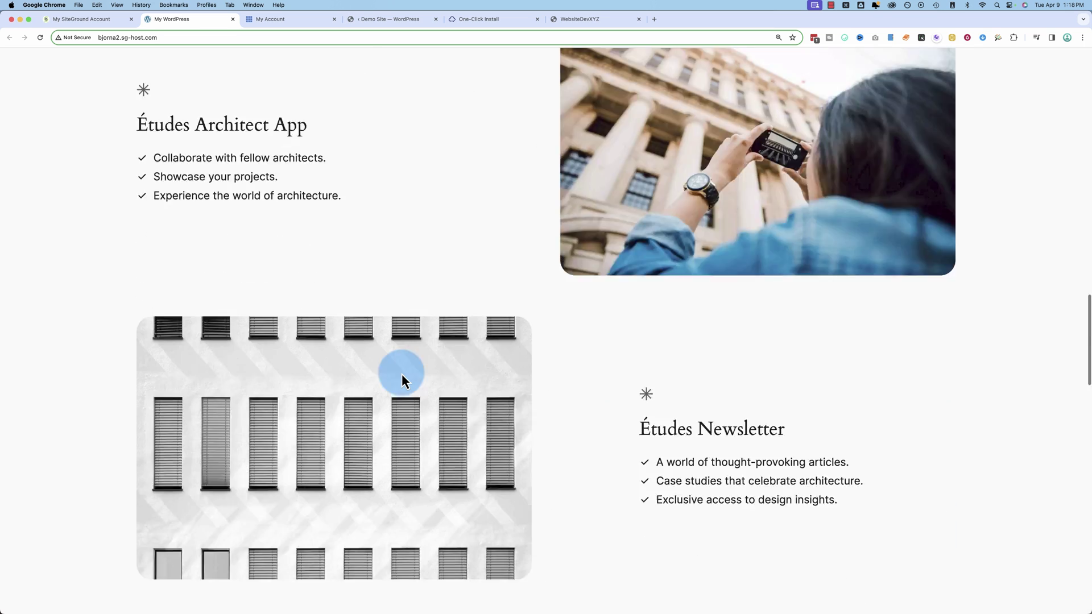
Dismiss the WPForms announcement in Demo Site's admin and start the guided configuration setup
left_click(274, 21)
left_click(373, 20)
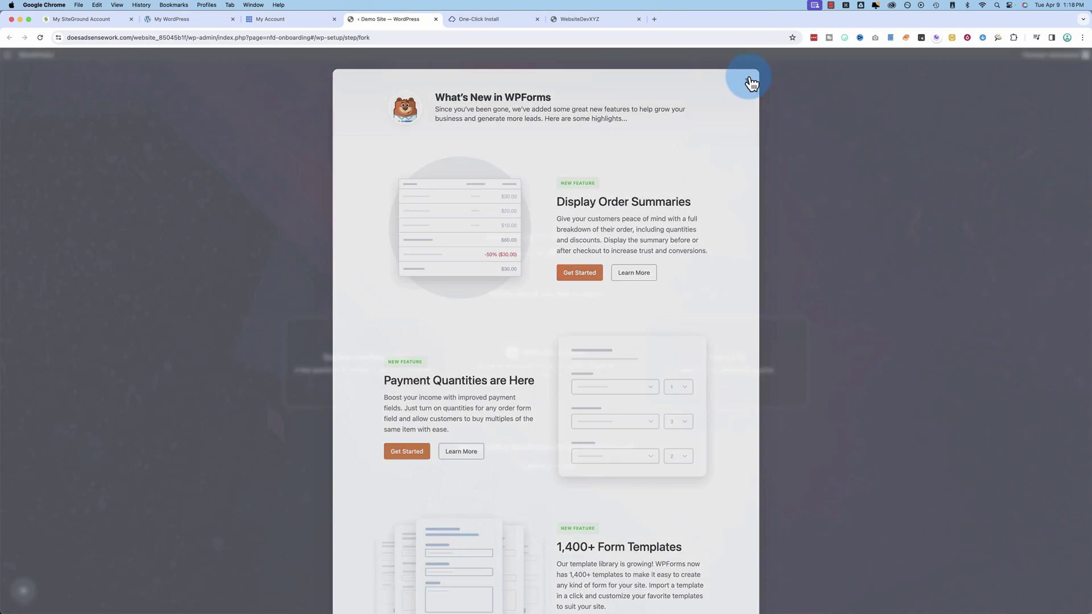
left_click(748, 80)
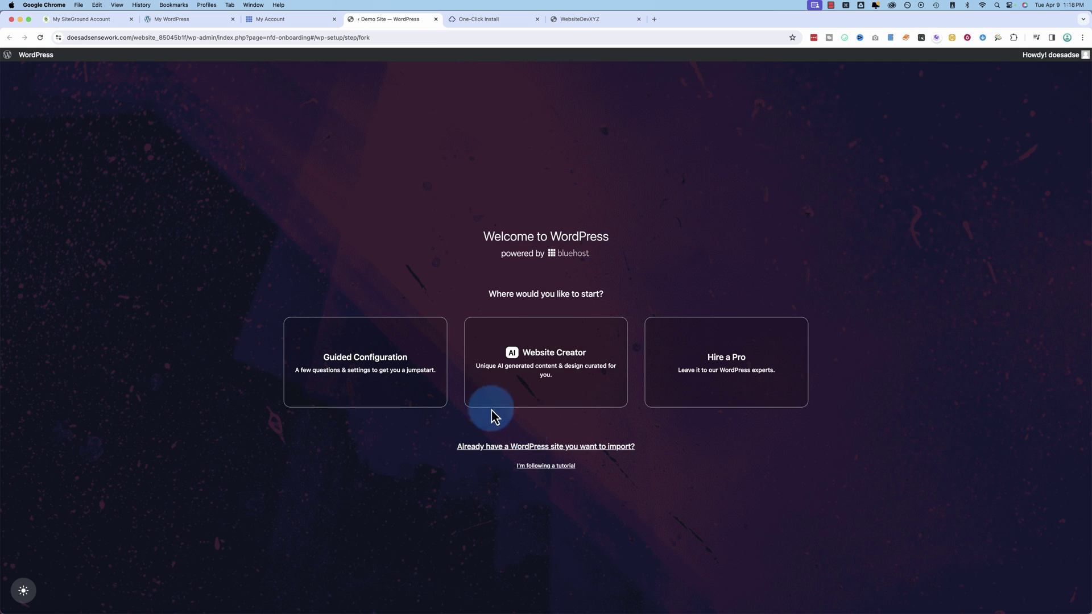
left_click(394, 374)
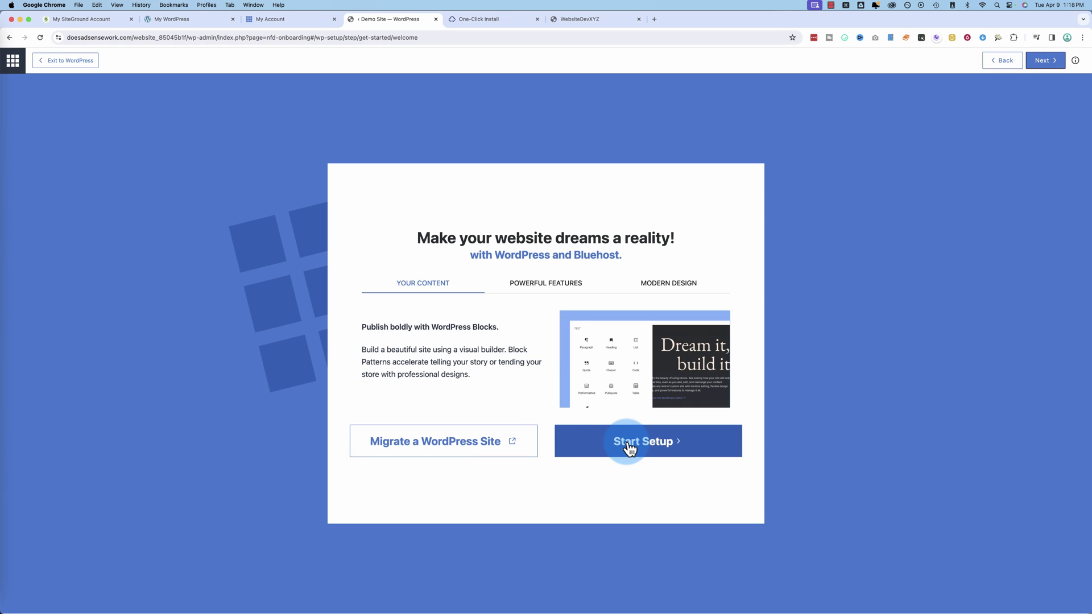
left_click(568, 442)
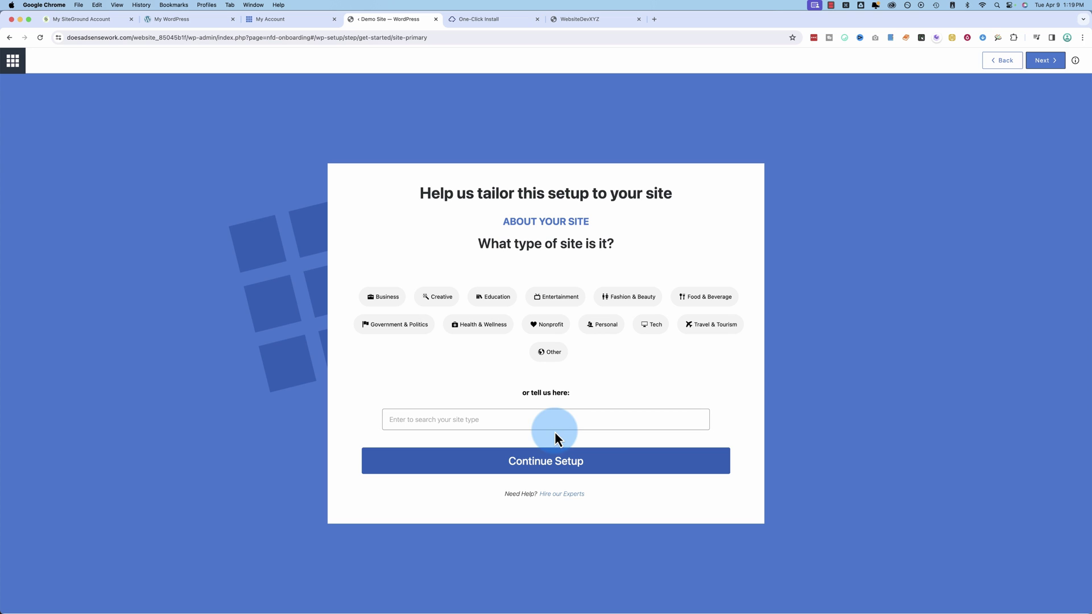
Choose Business > Agency & Consulting as the site type and correct the title to 'Demo Site'
left_click(386, 302)
left_click(555, 454)
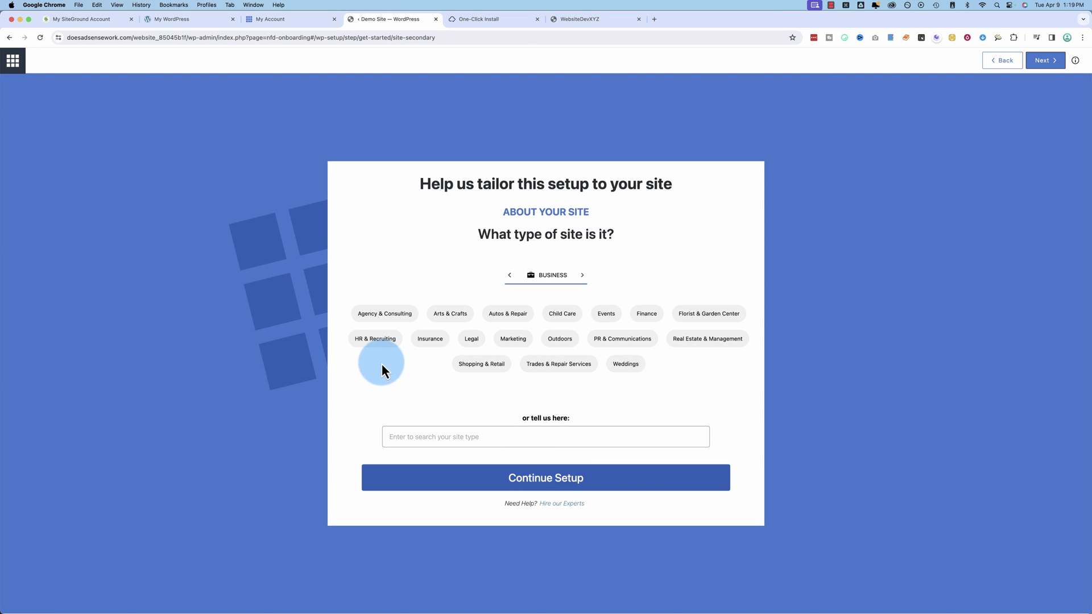
left_click(385, 314)
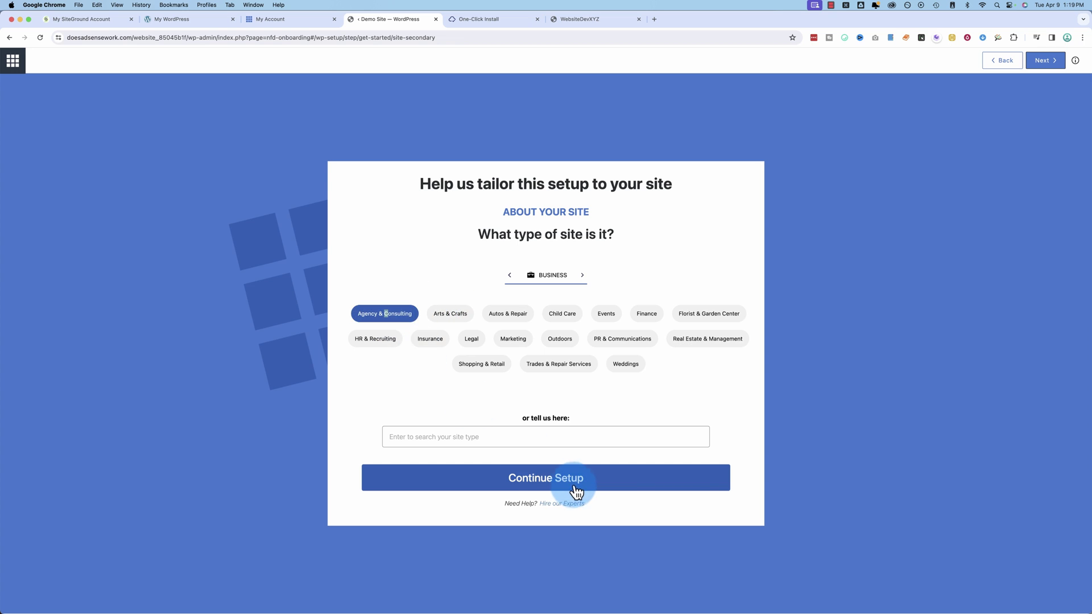
left_click(577, 486)
left_click(397, 335)
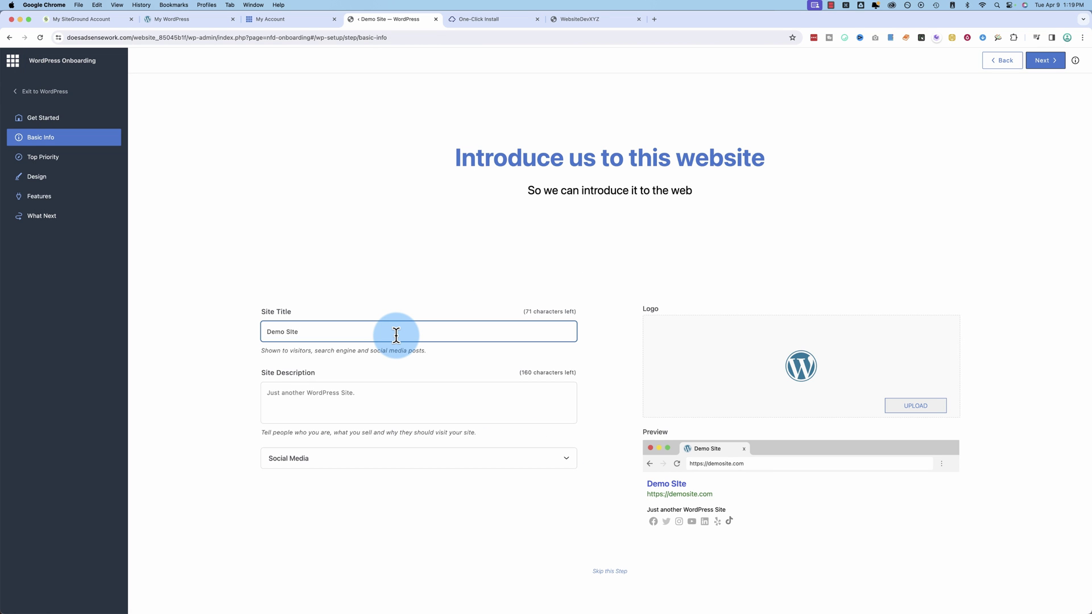
key("BackSpace")
key("BackSpace")
key("BackSpace")
type("ite")
Advance past social links and top priority to Design, then ask to exit to WordPress
left_click(566, 458)
scroll(647, 527, "down", 2)
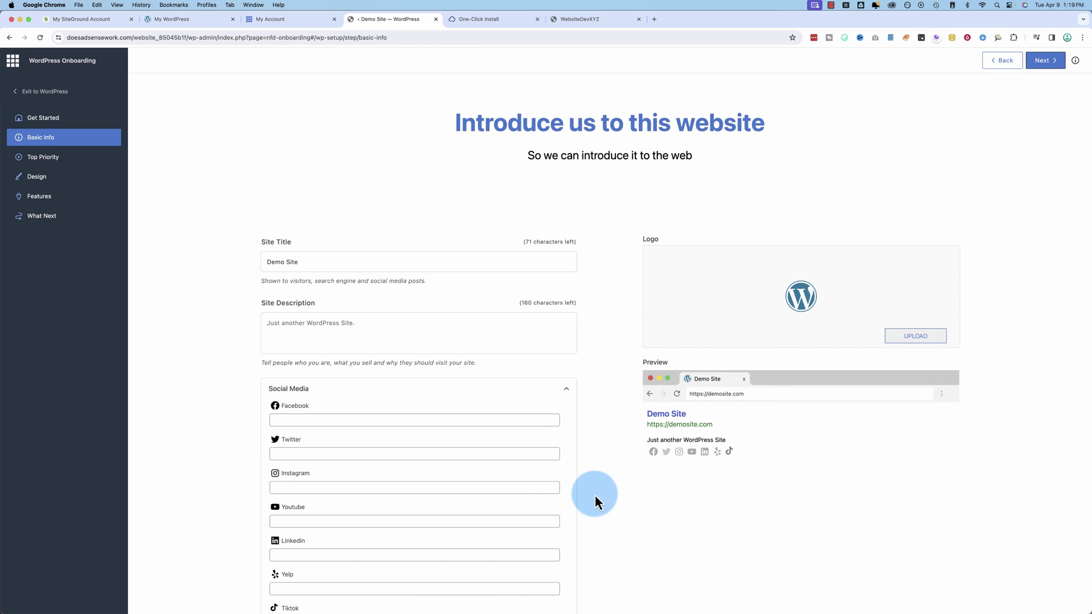
scroll(595, 494, "down", 2)
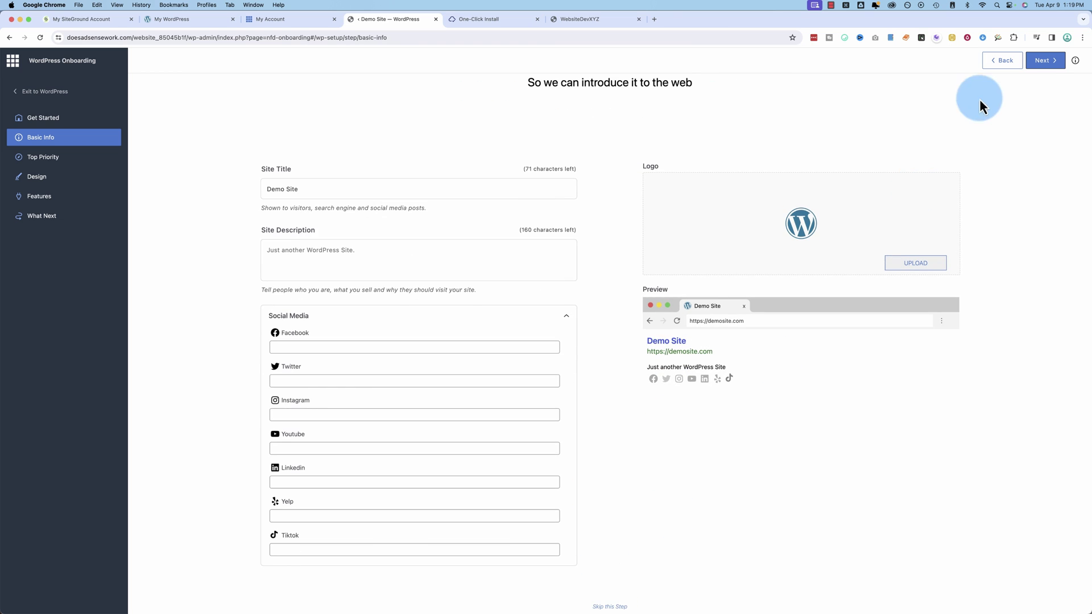
left_click(1045, 61)
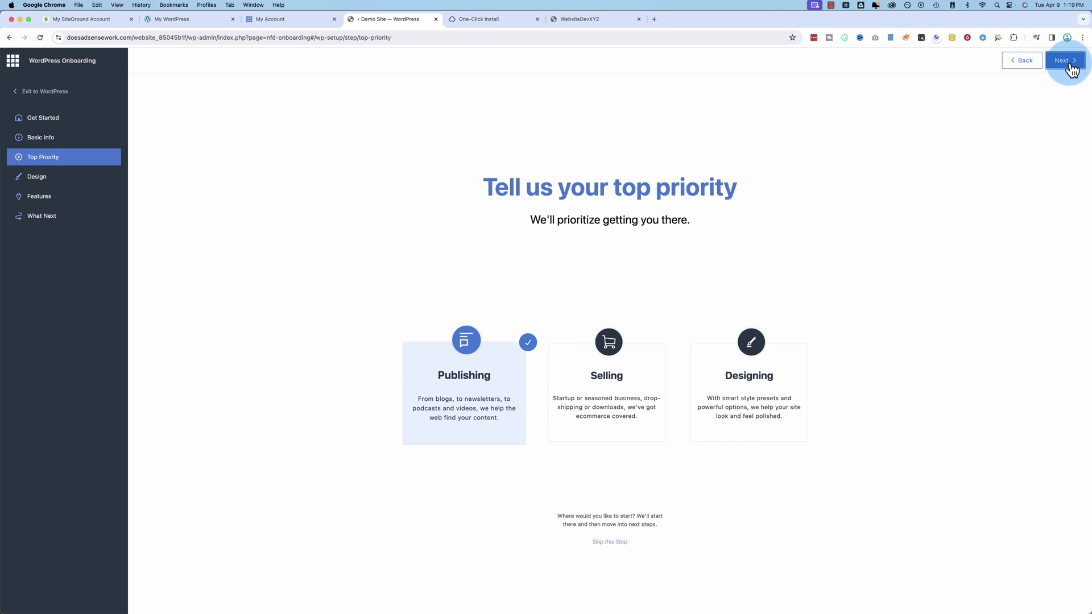
left_click(1066, 61)
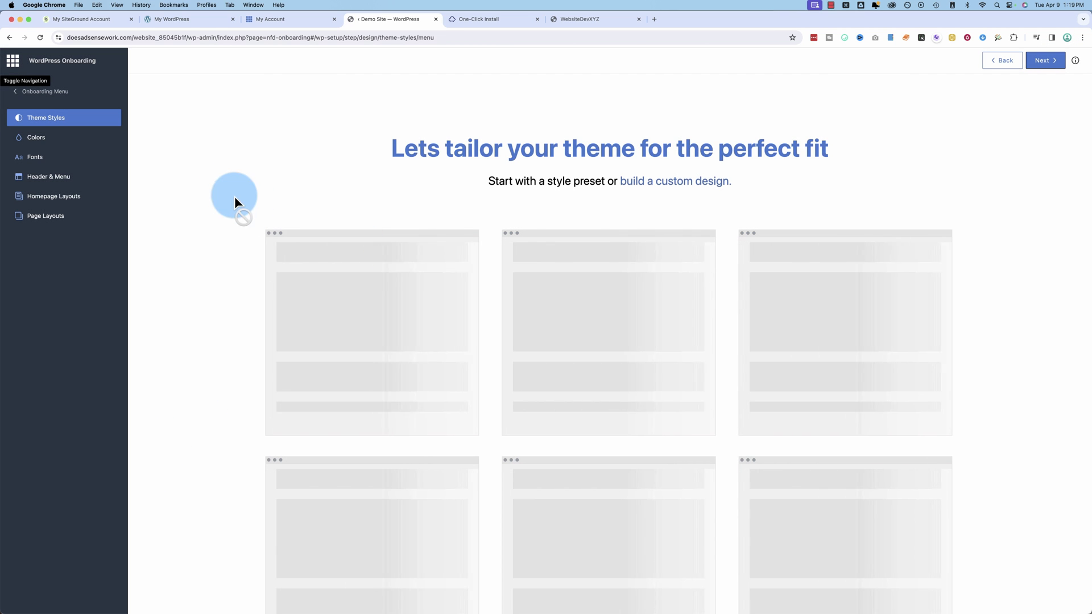
left_click(37, 92)
left_click(37, 92)
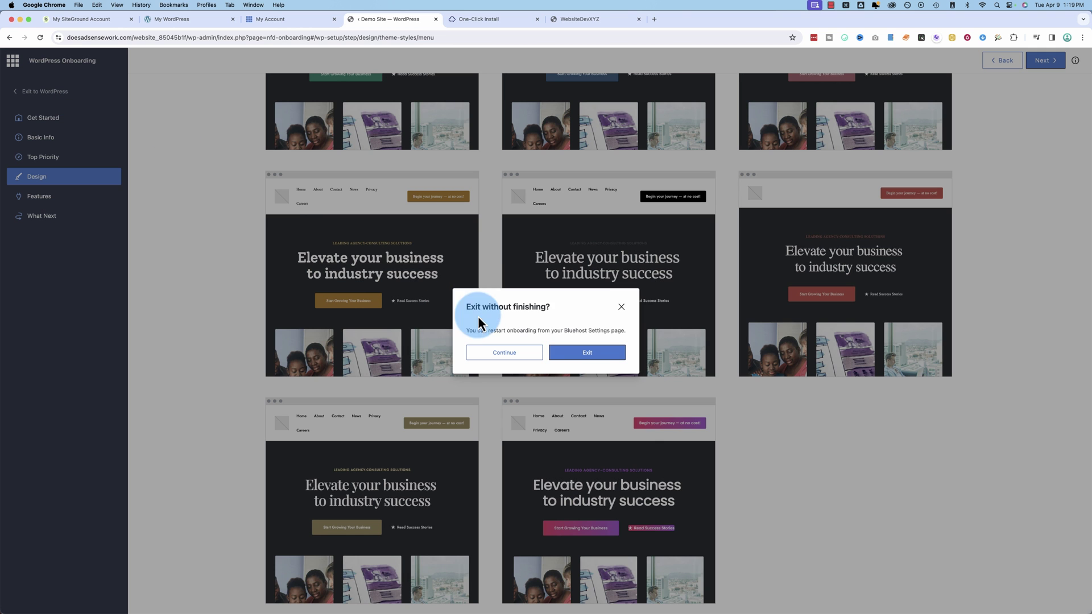
Exit the Bluehost onboarding, enlarge the Jetpack page to 150%, and return to the Bluehost account page
left_click(599, 359)
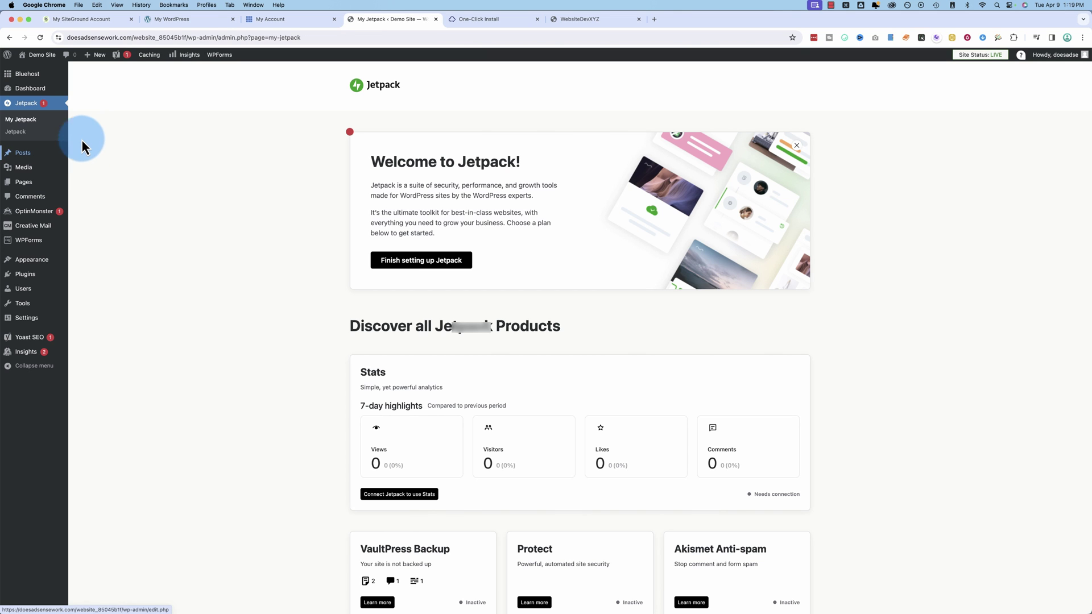
key("super+equal")
key("super+equal")
key("super+equal")
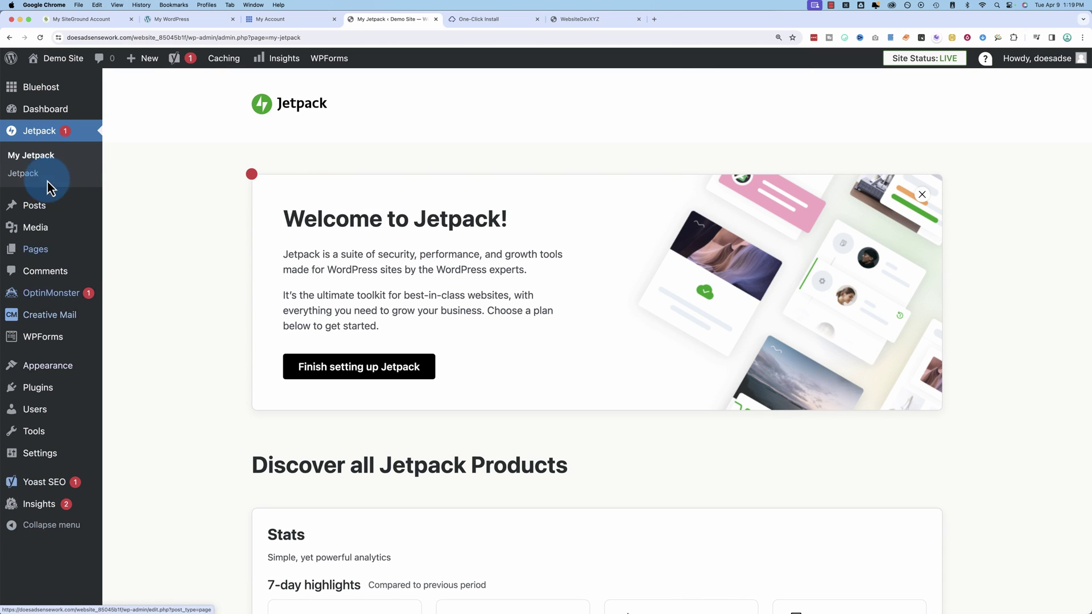
left_click(262, 19)
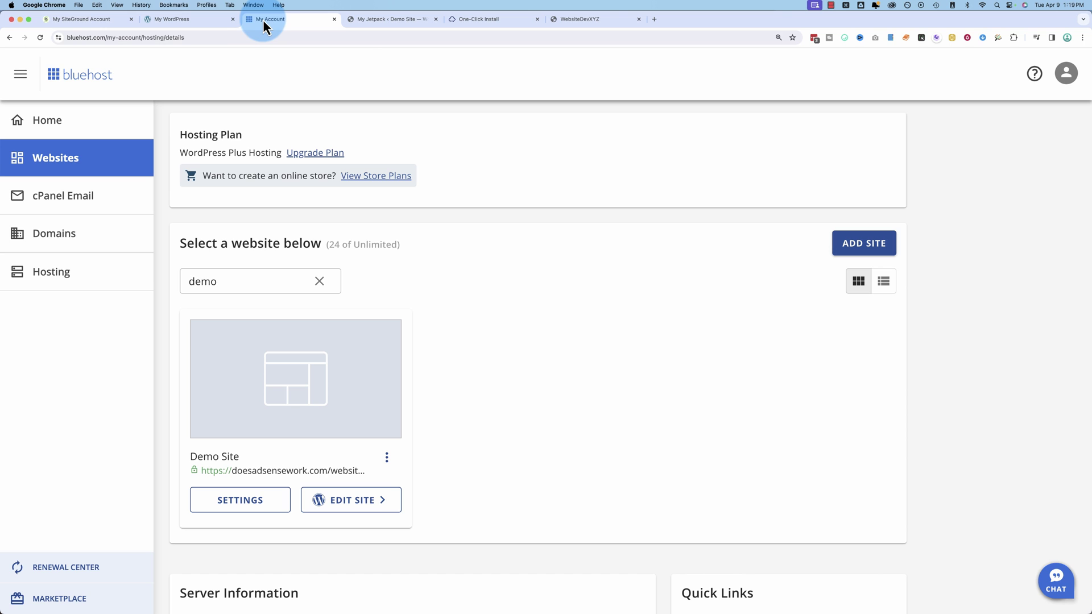
Revisit the SiteGround Études site and account pages, then show the MakersHost-installed WebsiteDevXYZ site
left_click(185, 22)
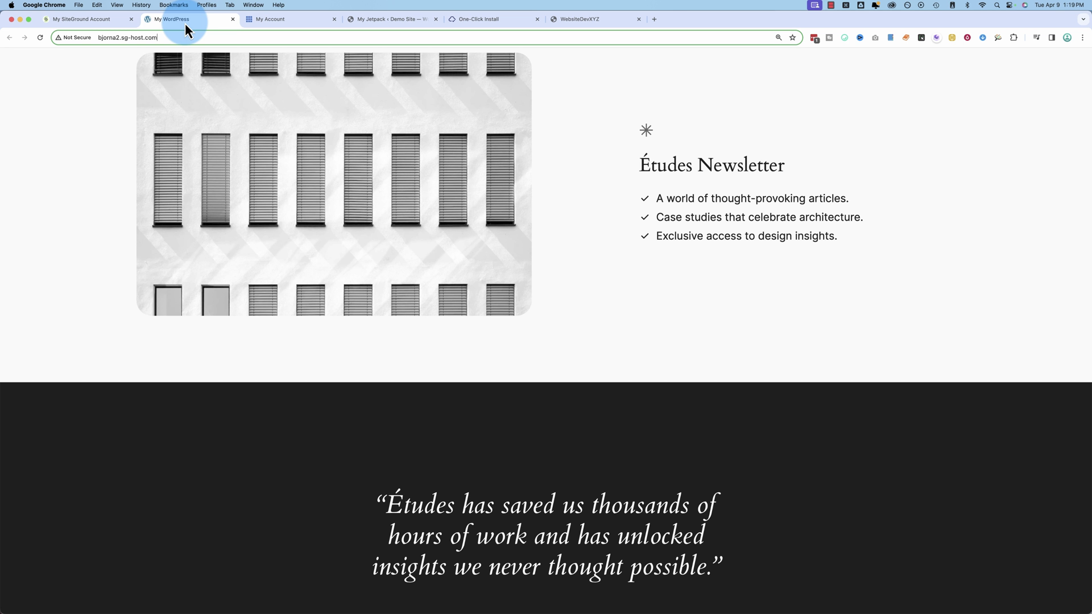
left_click(104, 25)
left_click(528, 19)
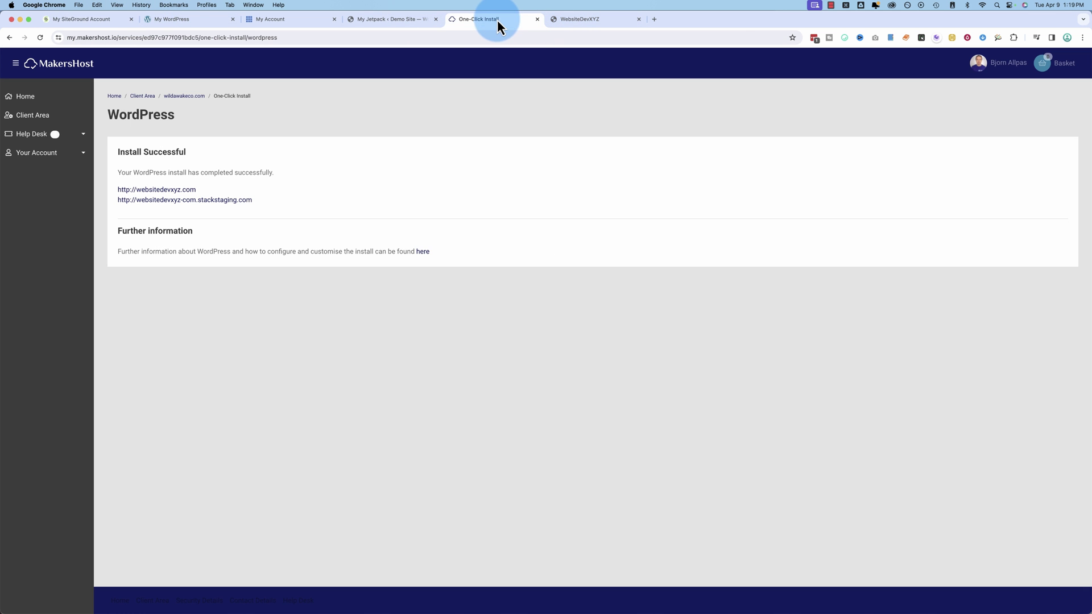
left_click(593, 19)
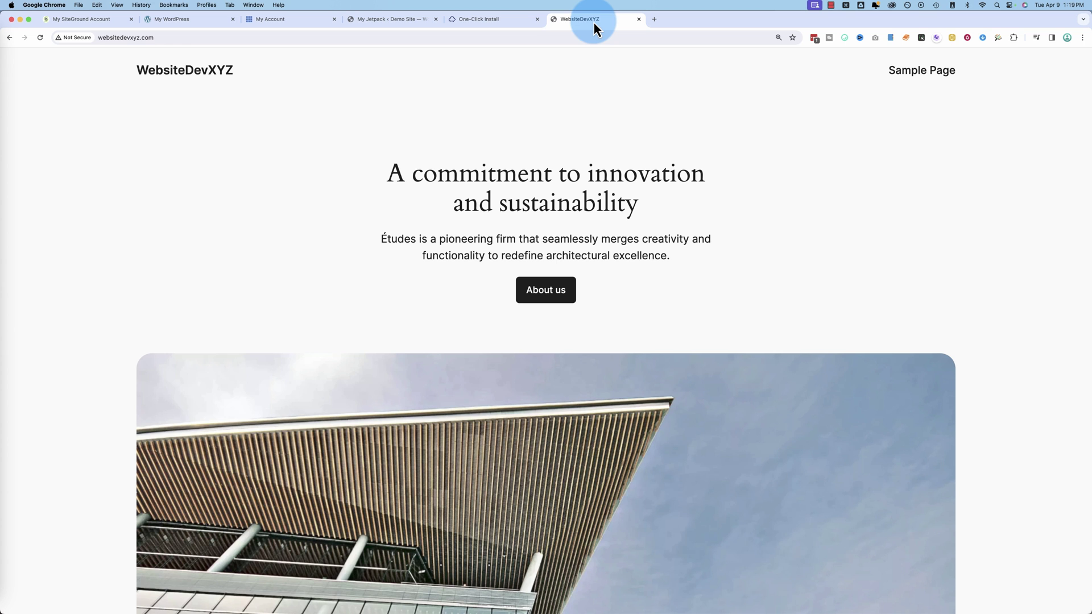
Load the WebsiteDevXYZ admin address by appending /wp-admin to the site URL
left_click(200, 37)
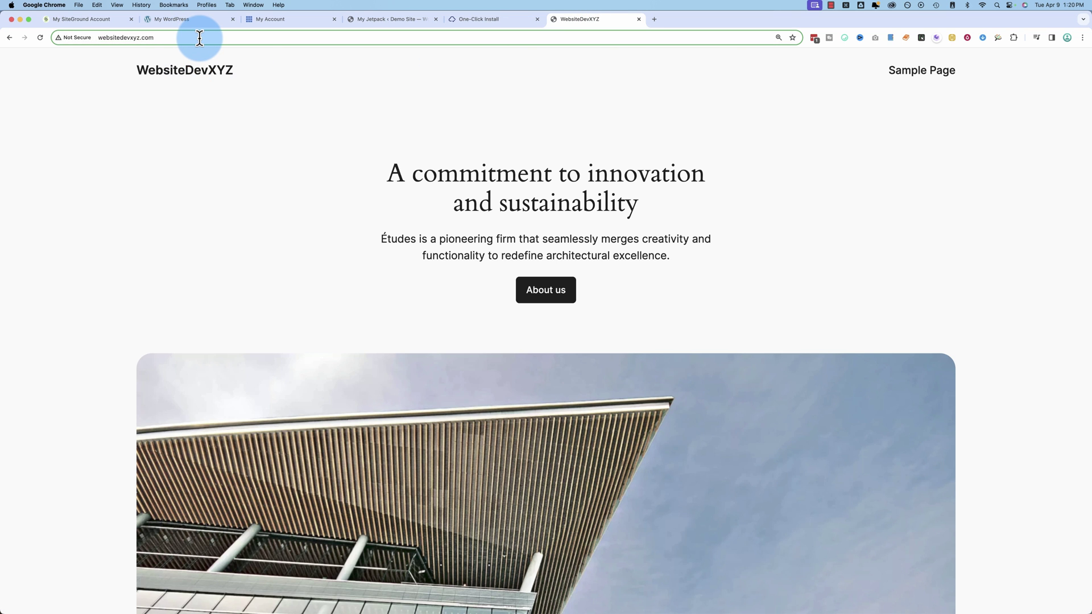
type("/wp-admin")
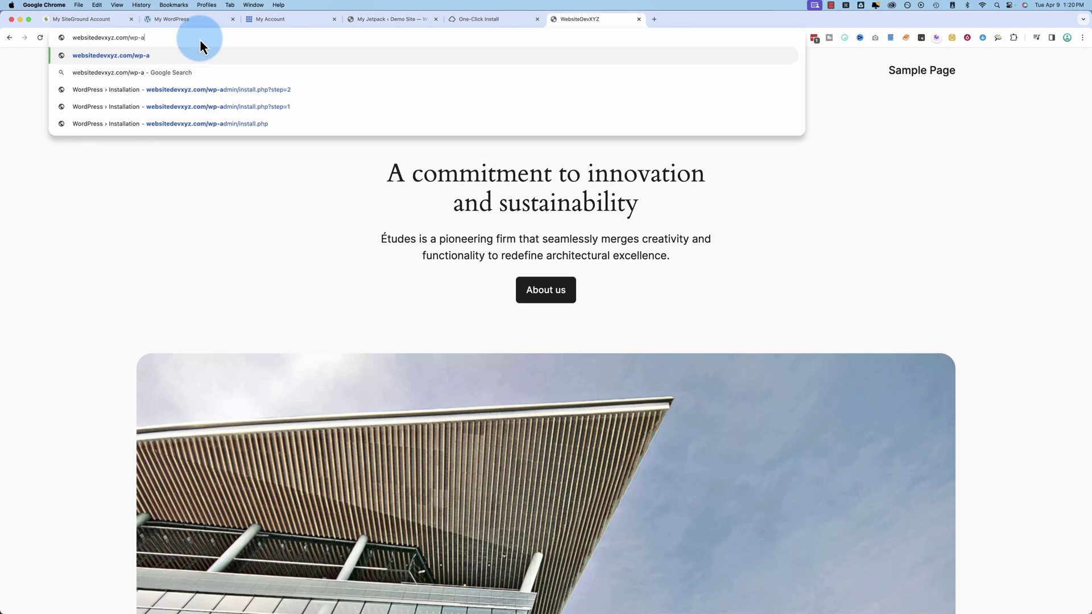
key("Return")
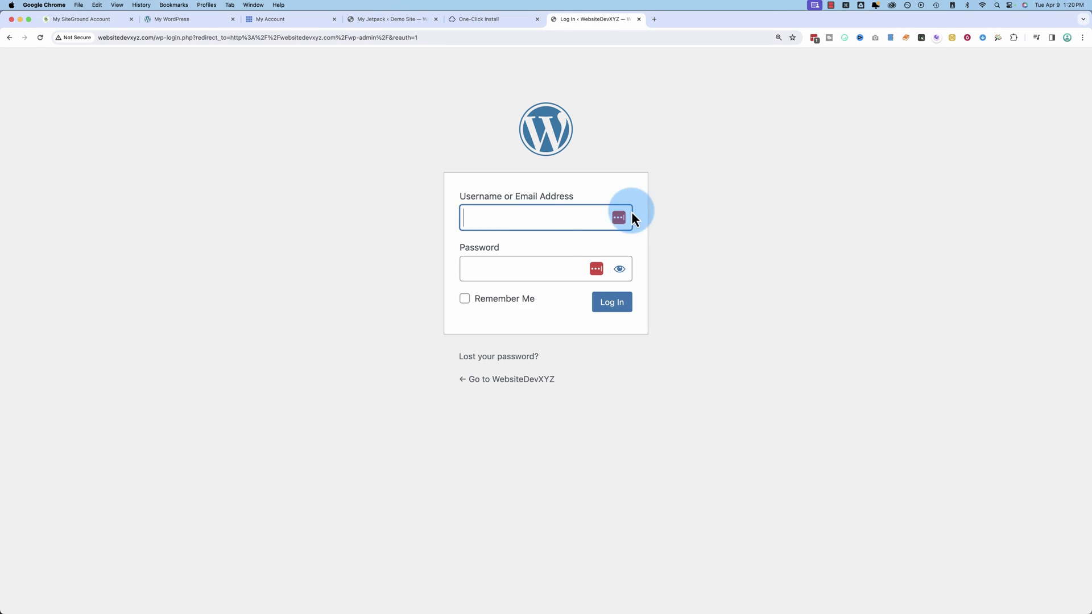
Log in with the saved admin e-mail and the account password
left_click(524, 220)
left_click(536, 276)
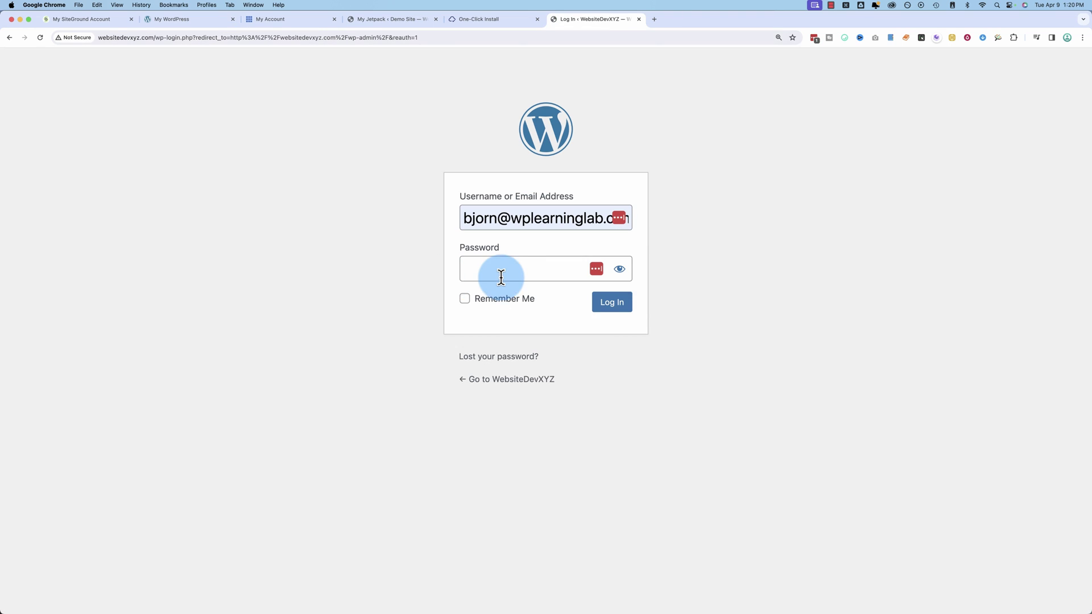
left_click(501, 277)
type("•••••••")
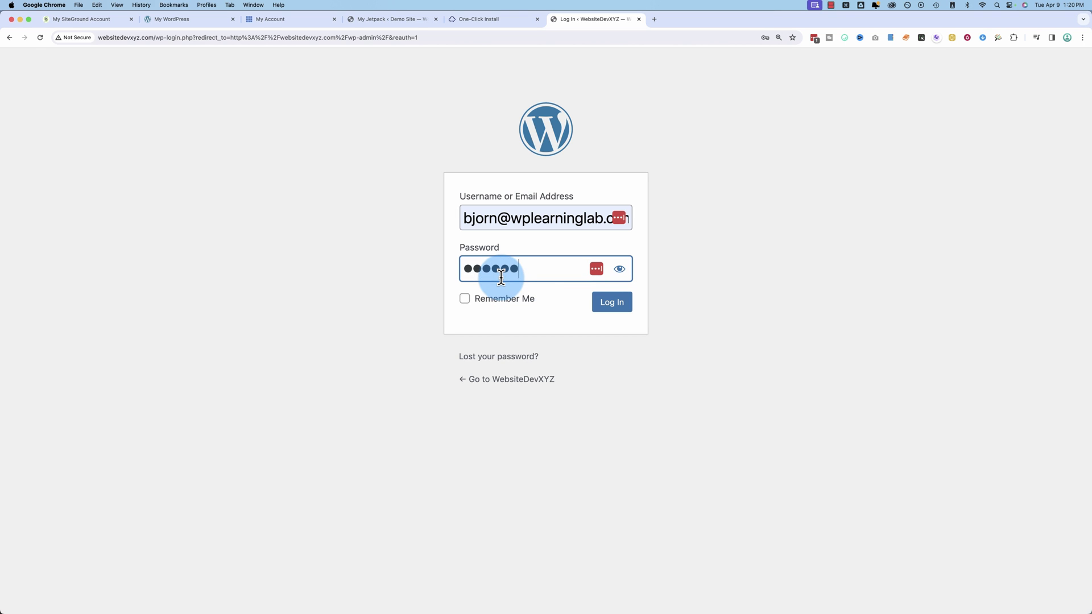
left_click(604, 314)
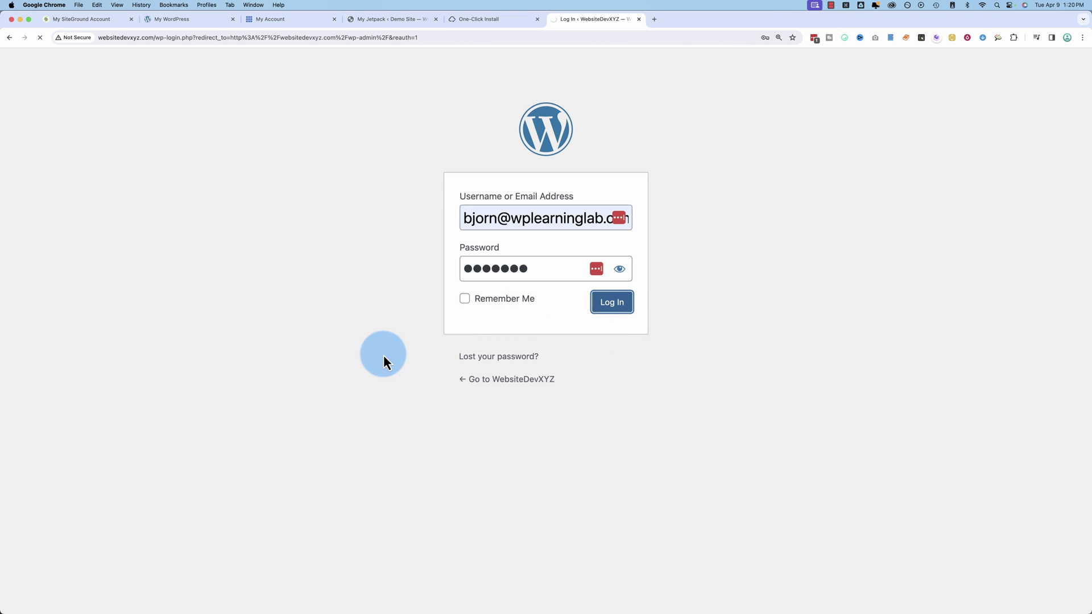